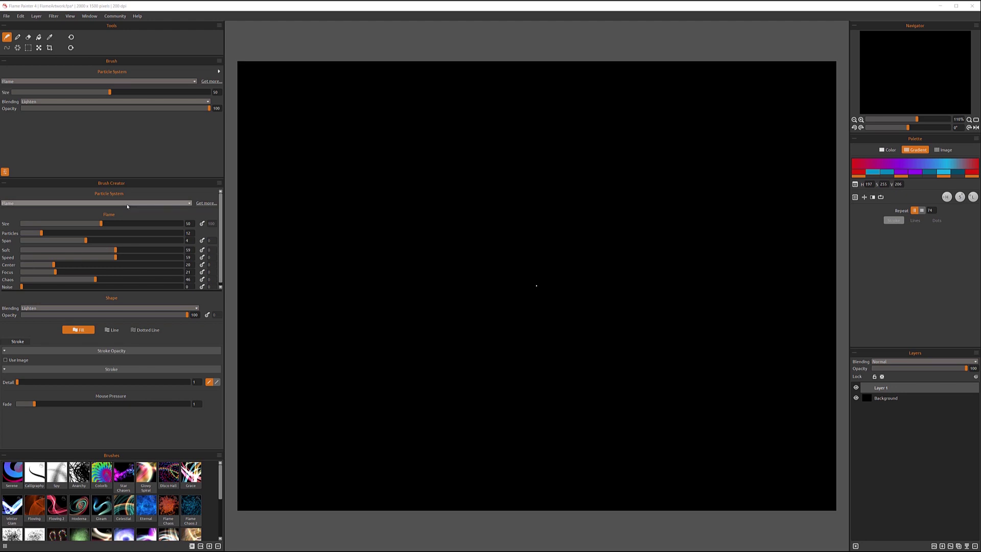
Try the Ribbon particle system, then switch the brush back to Flame
click(76, 203)
click(72, 216)
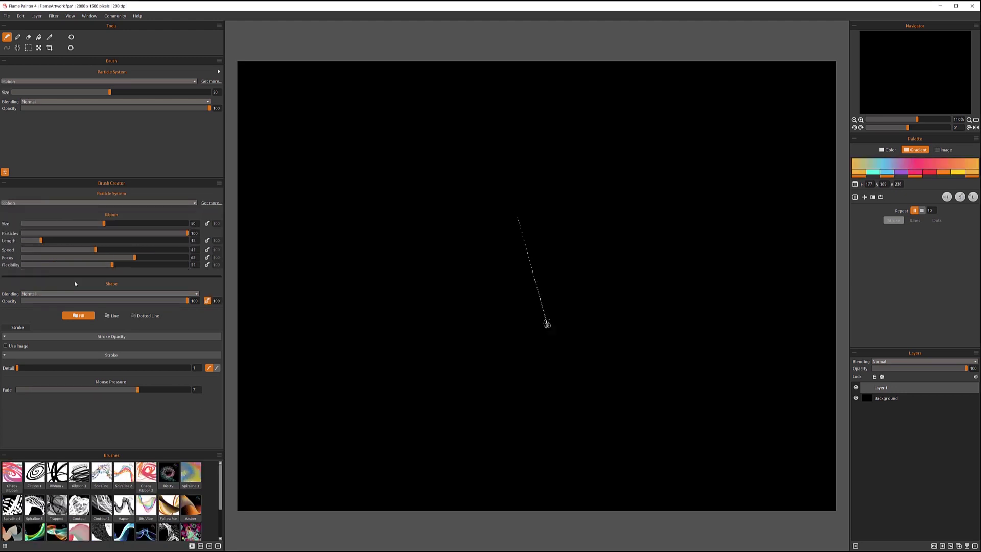
click(95, 203)
click(67, 210)
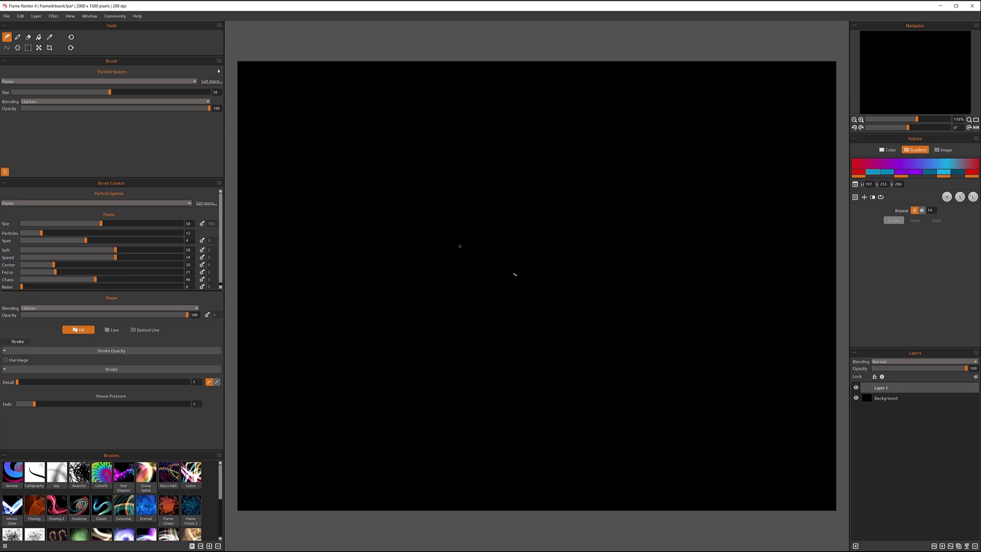
Enlarge the Flame brush to 88, test and undo a stroke, then ease the size to 51
drag(100, 223, 163, 225)
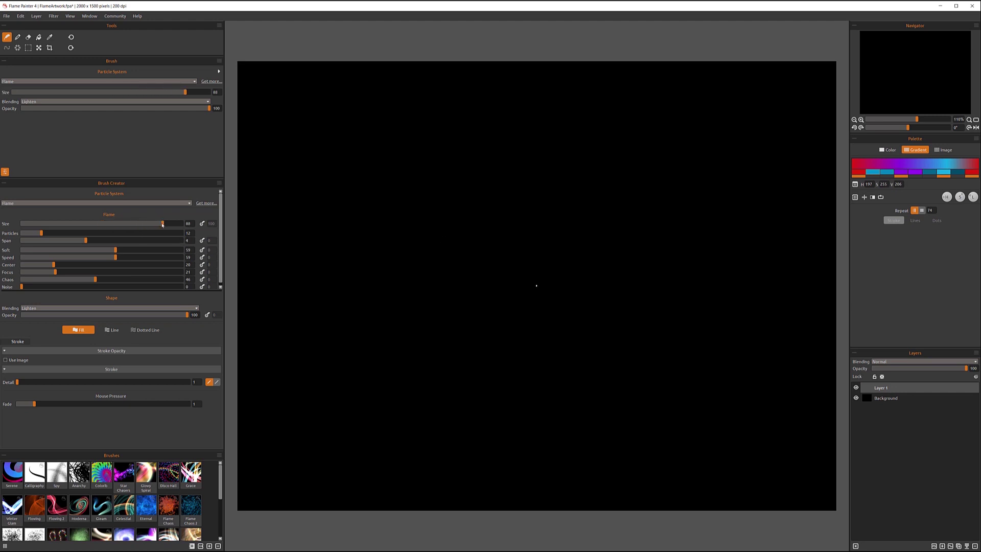
mouse_move(365, 227)
mouse_down()
mouse_move(445, 183)
mouse_move(580, 139)
mouse_move(650, 151)
mouse_move(479, 243)
mouse_move(431, 307)
mouse_move(440, 326)
mouse_move(464, 314)
mouse_up()
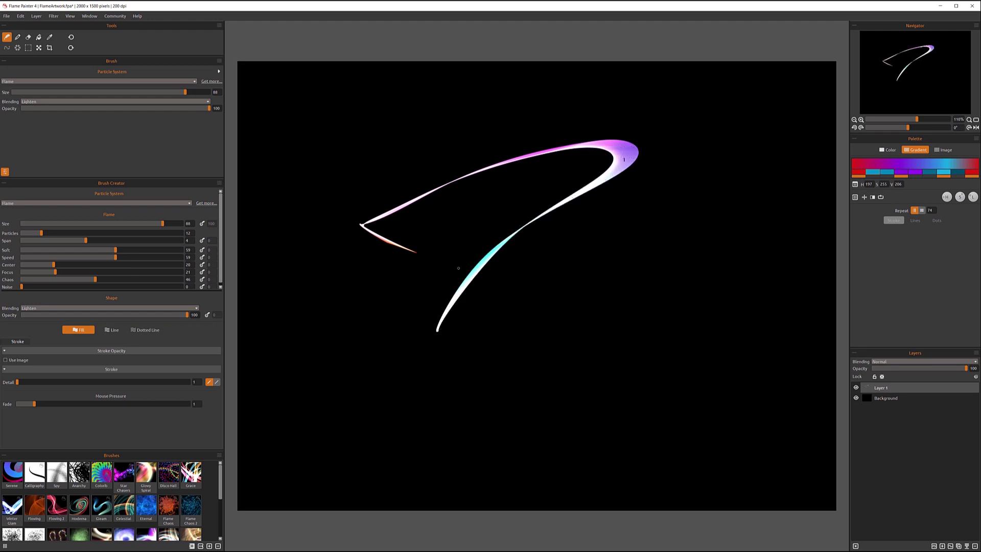
key(ctrl+z)
drag(163, 223, 103, 225)
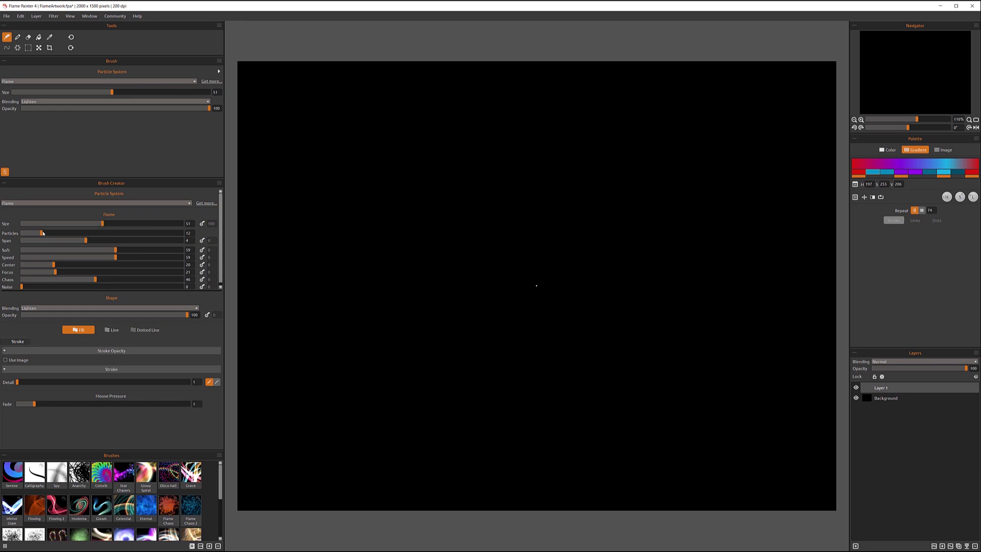
Raise the particle count to 100, paint a dense test stroke, and undo it
mouse_move(42, 233)
mouse_down()
mouse_move(23, 233)
mouse_move(183, 234)
mouse_up()
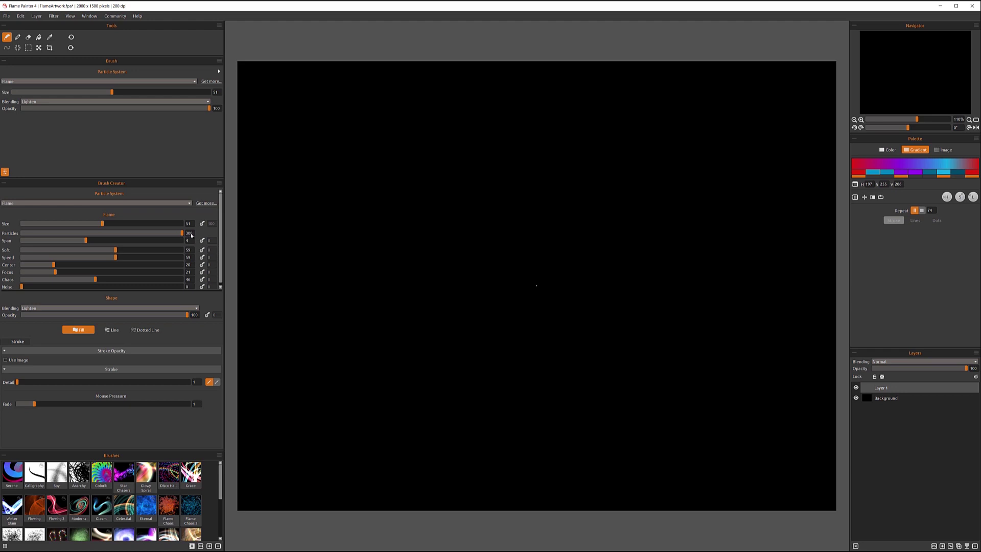
mouse_move(427, 251)
mouse_down()
mouse_move(548, 168)
mouse_move(657, 139)
mouse_move(630, 179)
mouse_move(518, 202)
mouse_move(404, 289)
mouse_move(576, 358)
mouse_move(592, 263)
mouse_move(521, 264)
mouse_move(572, 317)
mouse_move(591, 280)
mouse_up()
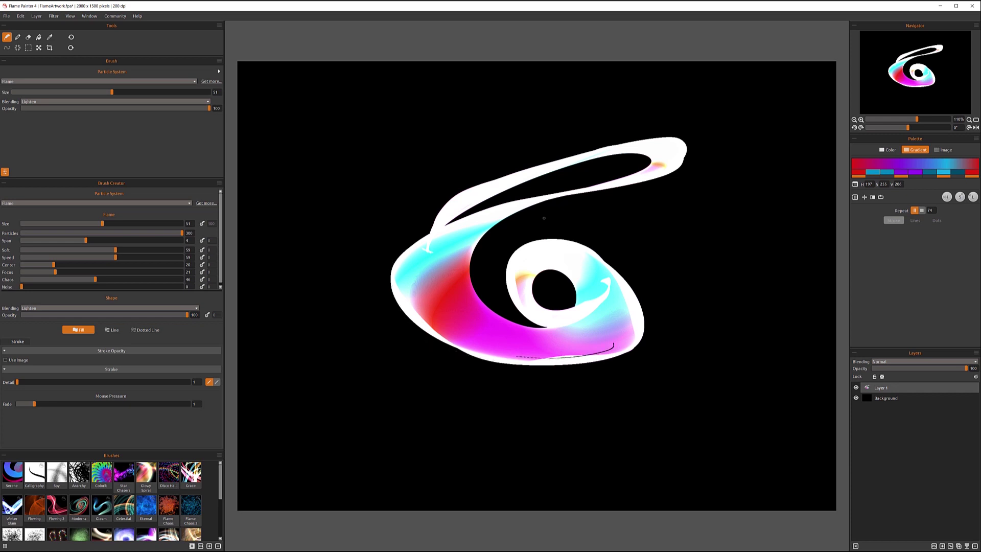
key(ctrl+z)
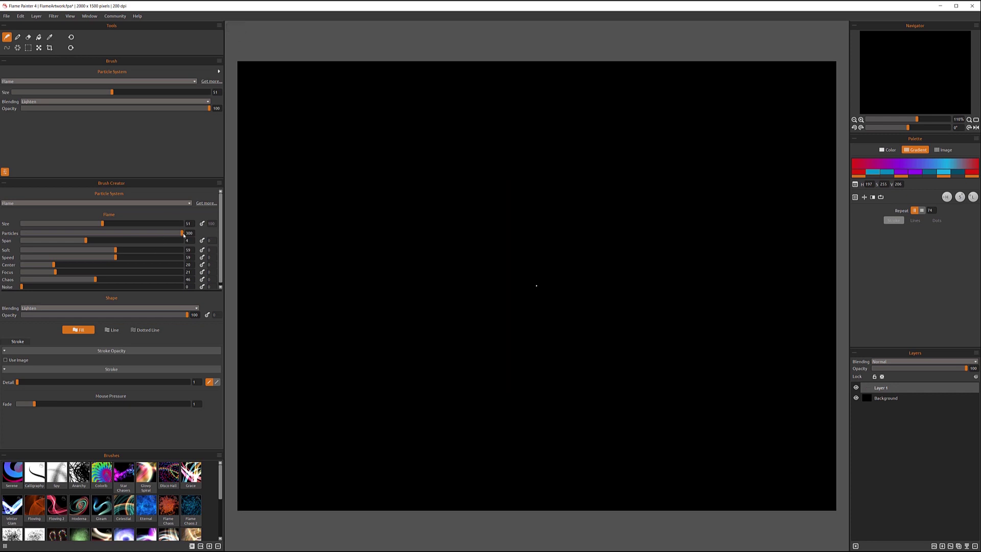
Reduce particles to 13, paint a lighter gradient test stroke, and undo it
drag(181, 233, 69, 235)
mouse_move(426, 322)
mouse_down()
mouse_move(411, 165)
mouse_move(554, 145)
mouse_move(544, 195)
mouse_move(474, 241)
mouse_move(576, 309)
mouse_move(712, 268)
mouse_move(664, 189)
mouse_up()
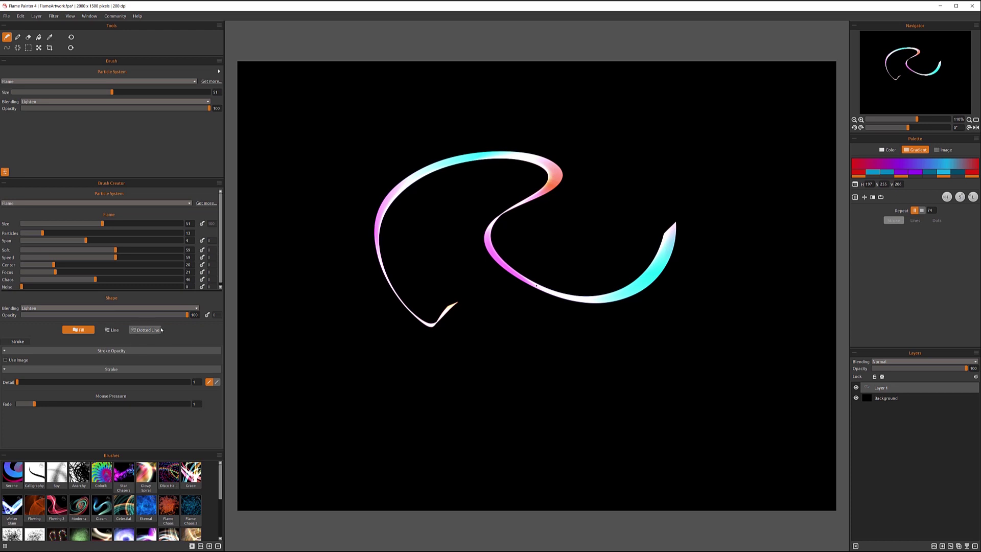
key(ctrl+z)
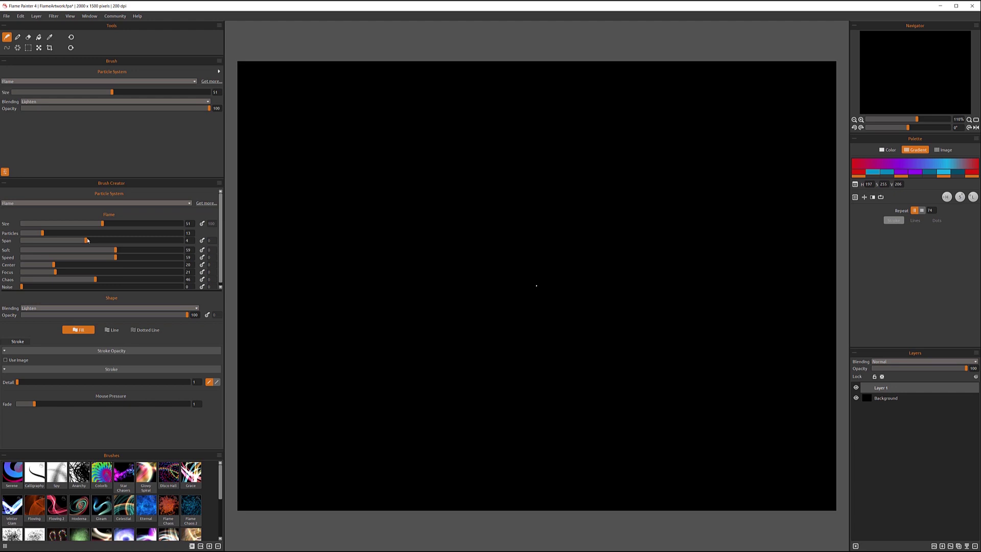
Set Span to 0 and Particles to 7, then paint a looping test stroke
drag(87, 243, 34, 233)
mouse_move(302, 271)
mouse_down()
mouse_move(408, 179)
mouse_move(533, 120)
mouse_move(660, 102)
mouse_move(416, 302)
mouse_up()
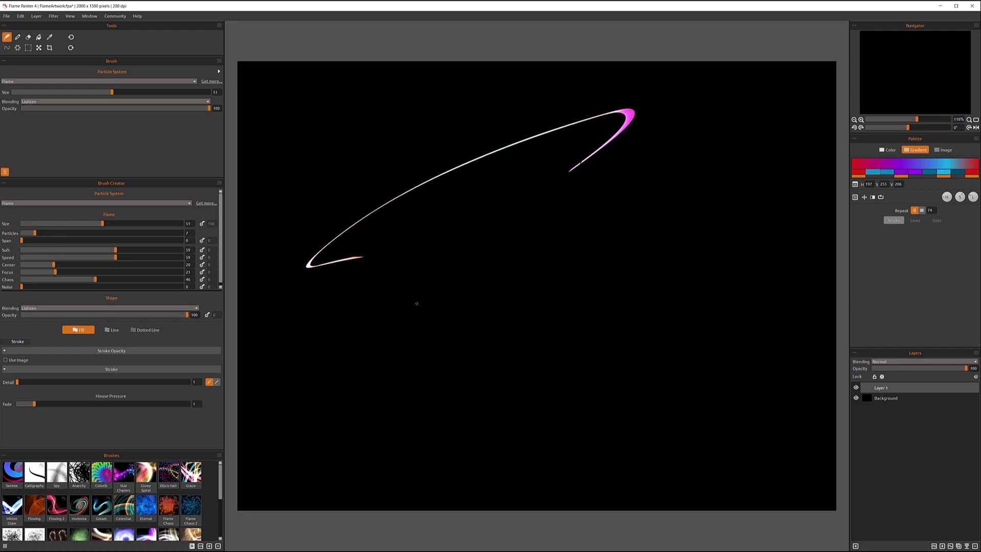
mouse_move(596, 281)
mouse_down()
mouse_move(704, 322)
mouse_move(554, 265)
mouse_move(526, 279)
mouse_up()
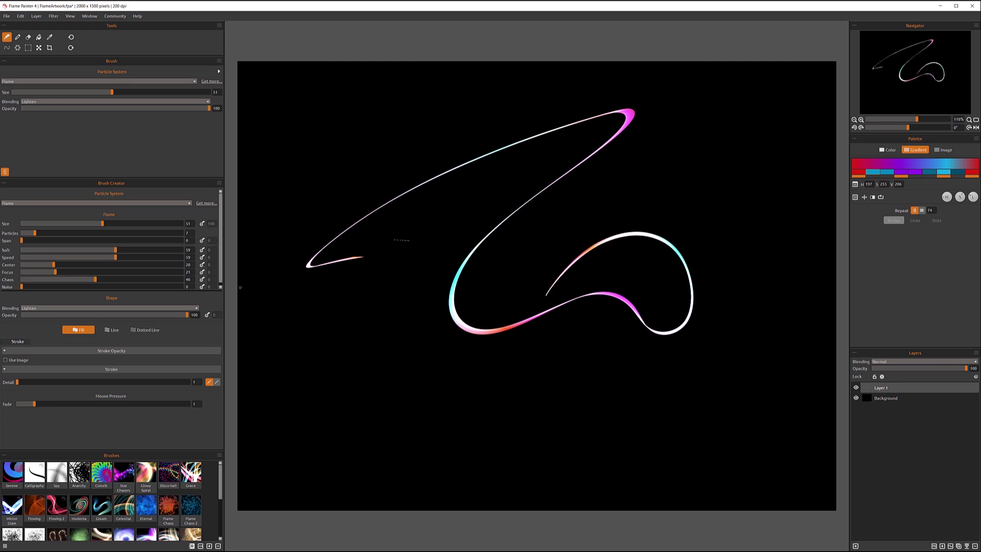
Switch the brush shape to Dotted Line and paint a looping dotted stroke
click(144, 330)
mouse_move(301, 341)
mouse_down()
mouse_move(305, 309)
mouse_move(414, 199)
mouse_up()
mouse_move(389, 304)
mouse_down()
mouse_move(528, 383)
mouse_move(588, 221)
mouse_move(502, 266)
mouse_move(582, 223)
mouse_up()
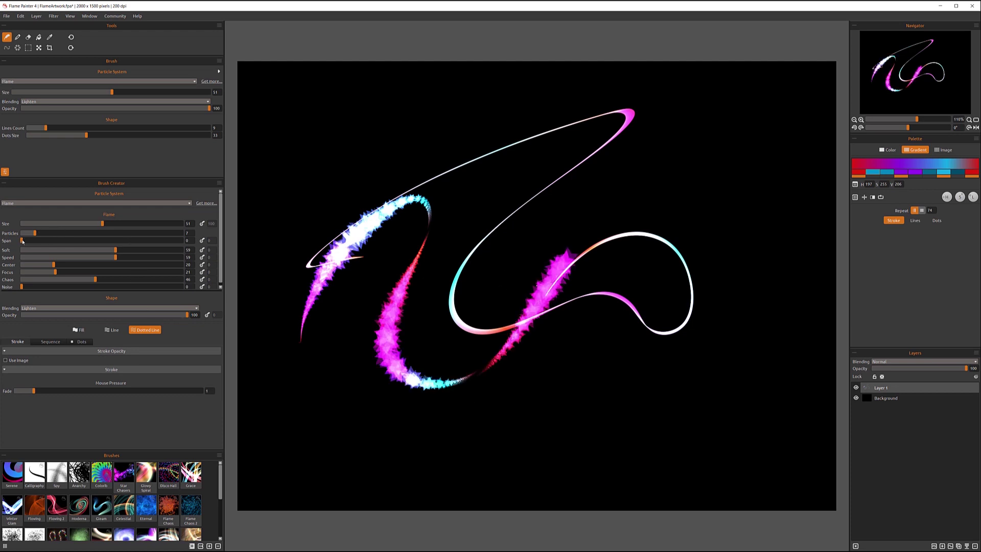
Increase Span to 9, paint a wider test stroke, then undo all test strokes
drag(23, 241, 165, 241)
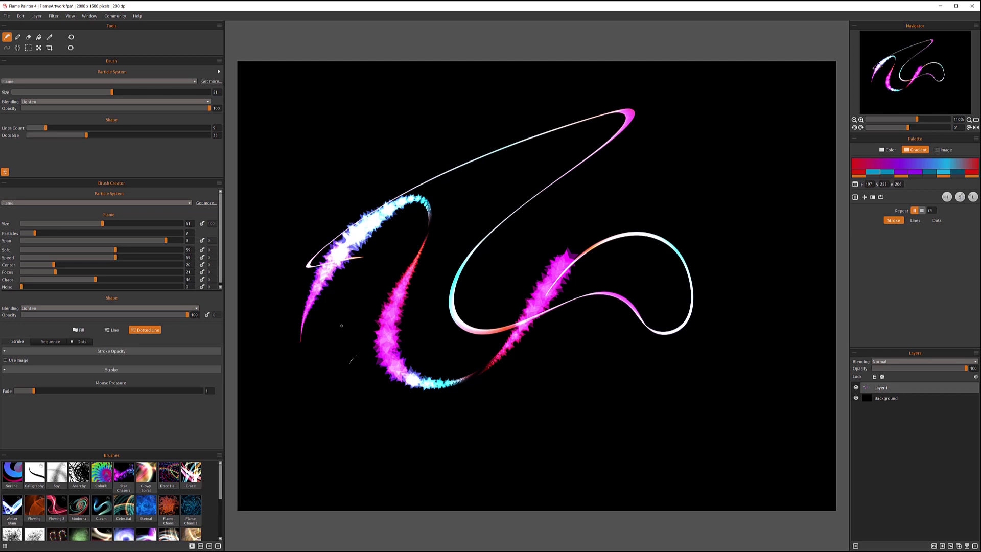
mouse_move(341, 326)
mouse_down()
mouse_move(475, 209)
mouse_move(444, 235)
mouse_move(521, 279)
mouse_move(516, 322)
mouse_move(574, 334)
mouse_up()
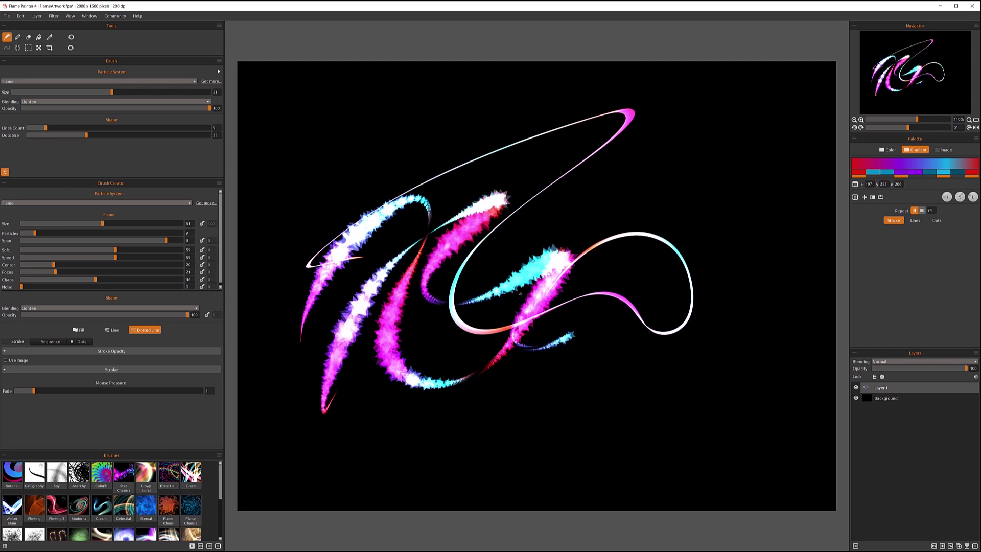
key(ctrl+z)
key(ctrl+z)
key(ctrl+z)
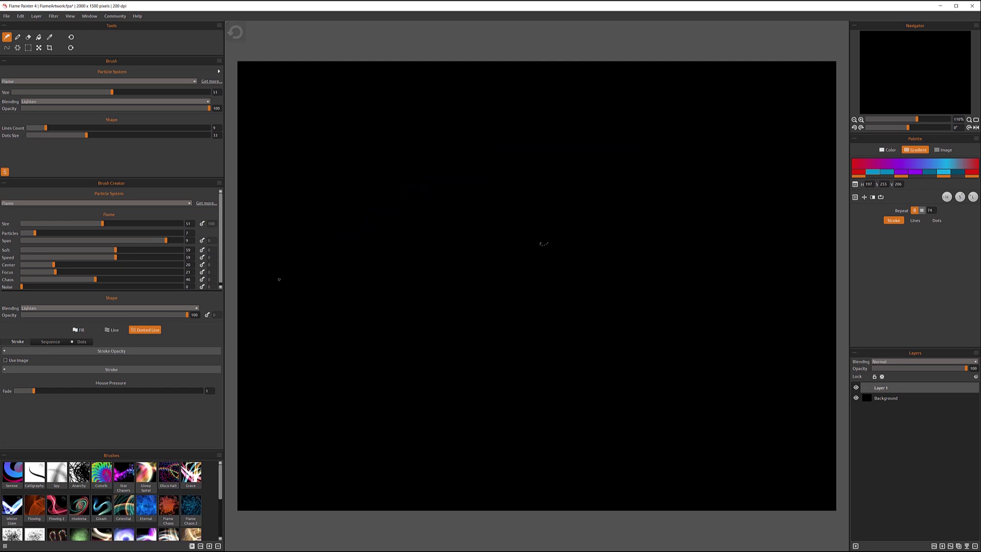
Lower Span to 1 and set Softness to 26
drag(177, 240, 43, 245)
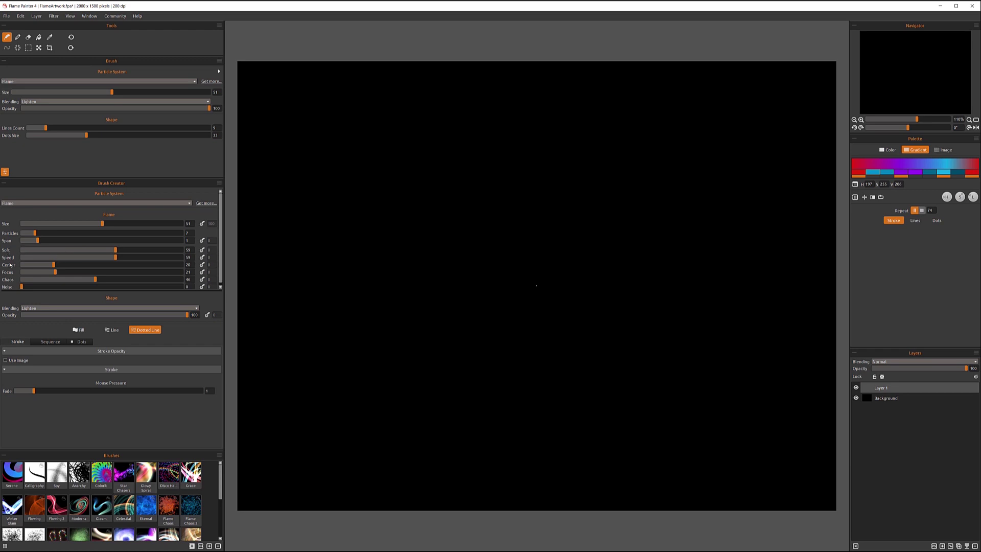
drag(116, 251, 192, 250)
mouse_move(181, 250)
mouse_down()
mouse_move(63, 251)
mouse_move(182, 257)
mouse_up()
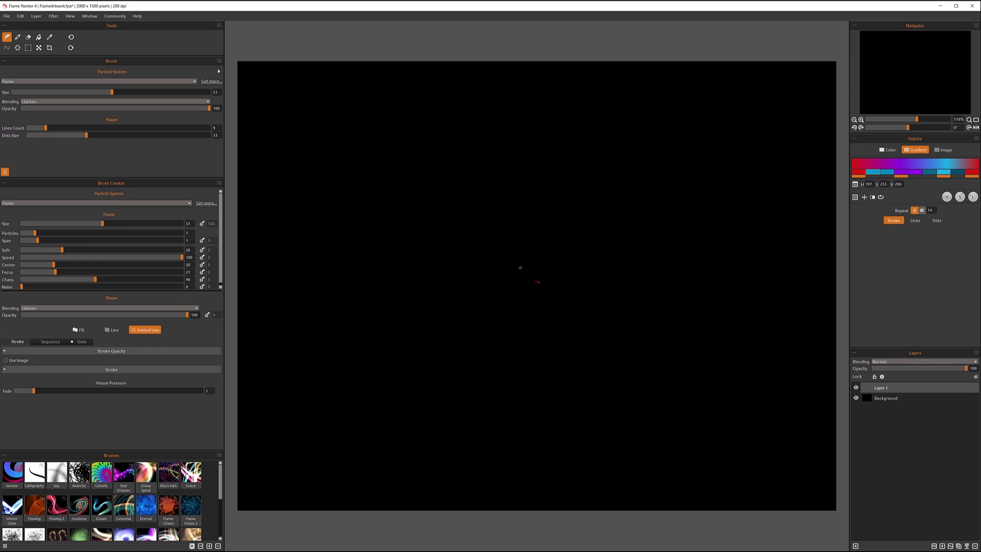
Paint horizontal strokes at maximum Speed, then at Speed 1, and finally set Speed to 45
mouse_move(521, 269)
mouse_down()
mouse_move(832, 285)
mouse_move(410, 293)
mouse_up()
drag(238, 274, 620, 309)
drag(182, 258, 21, 258)
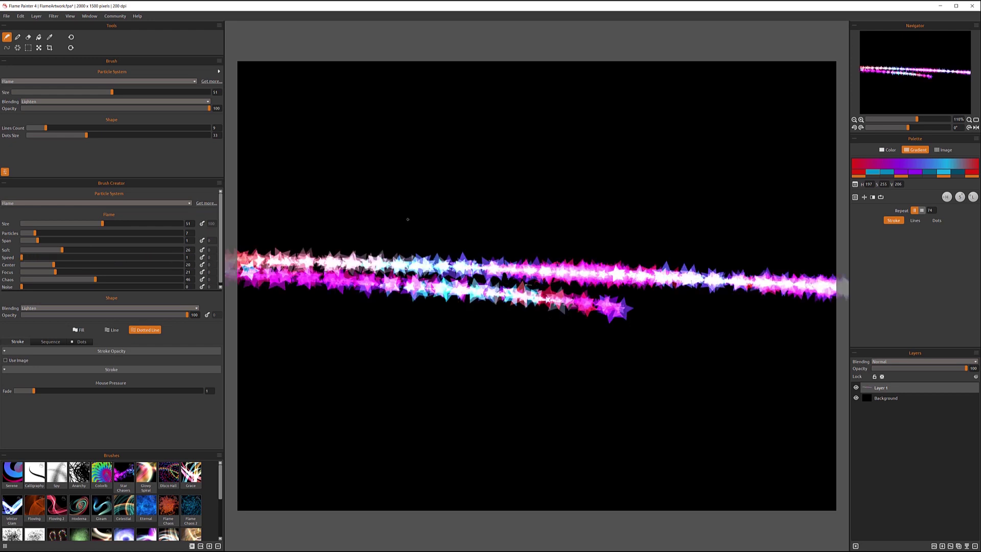
mouse_move(460, 189)
mouse_down()
mouse_move(481, 177)
mouse_move(568, 172)
mouse_move(608, 222)
mouse_move(549, 268)
mouse_up()
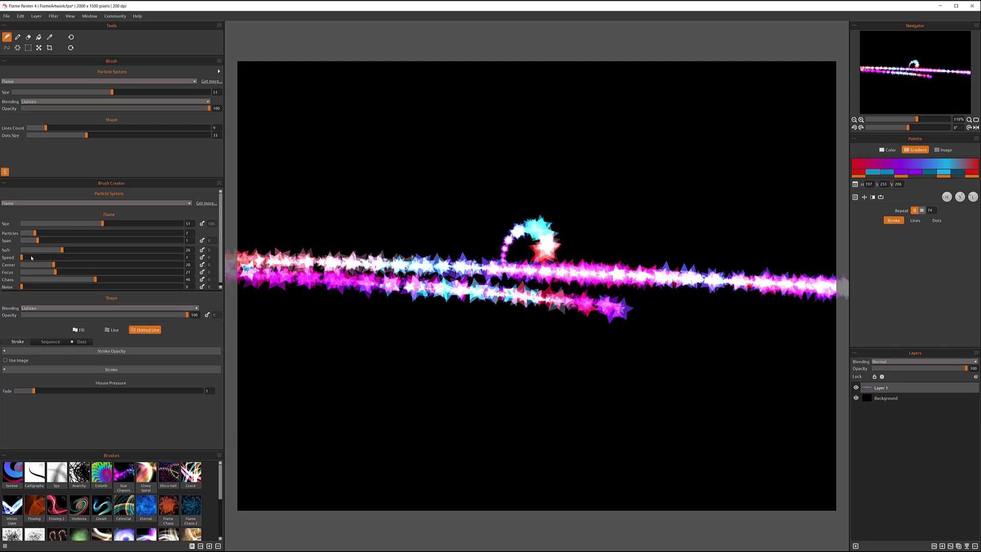
drag(32, 257, 93, 261)
Raise Speed to 93, paint large test strokes, and undo them
drag(94, 258, 170, 257)
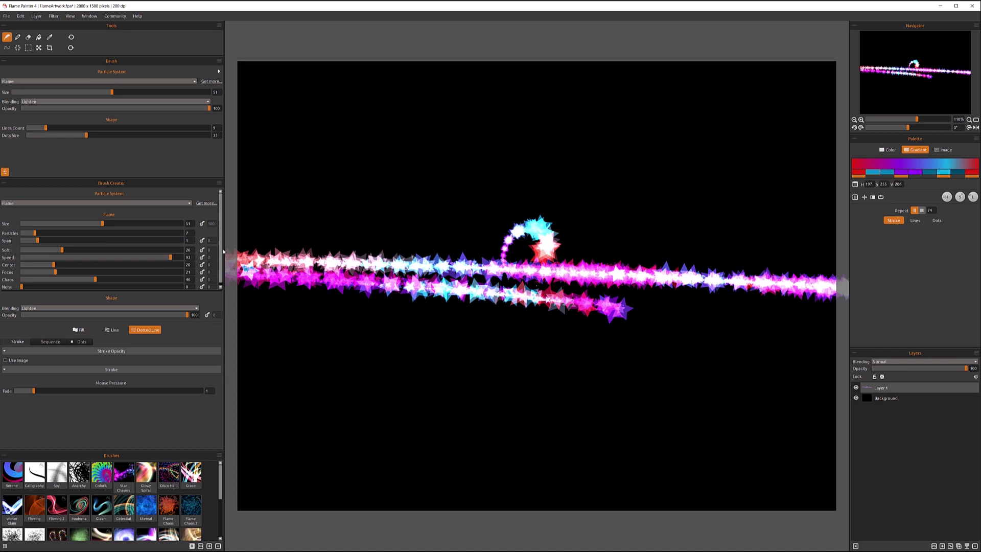
mouse_move(563, 186)
mouse_down()
mouse_move(445, 227)
mouse_move(389, 339)
mouse_move(400, 301)
mouse_move(531, 342)
mouse_move(644, 297)
mouse_move(692, 201)
mouse_move(593, 157)
mouse_move(553, 270)
mouse_move(594, 341)
mouse_move(462, 313)
mouse_up()
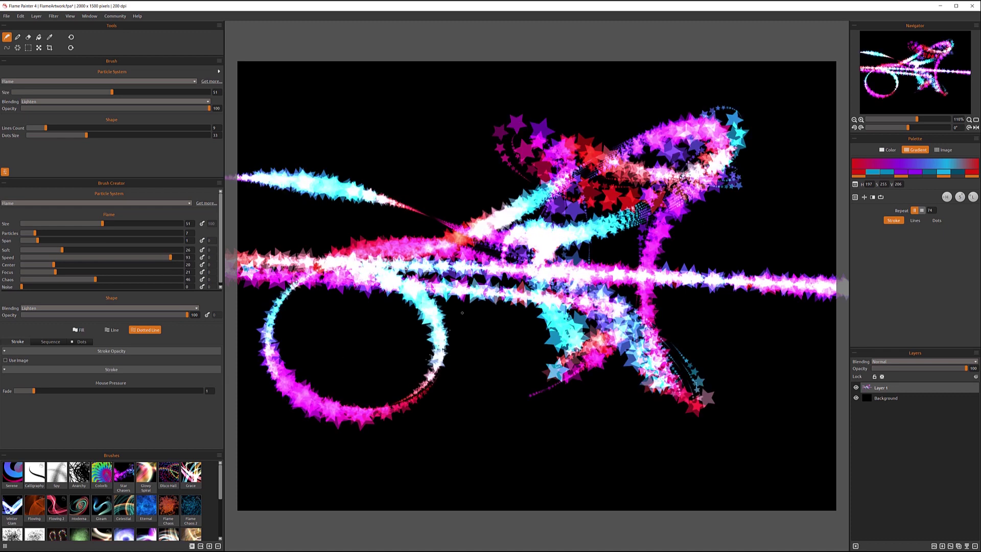
key(ctrl+z)
key(ctrl+z)
key(ctrl+z)
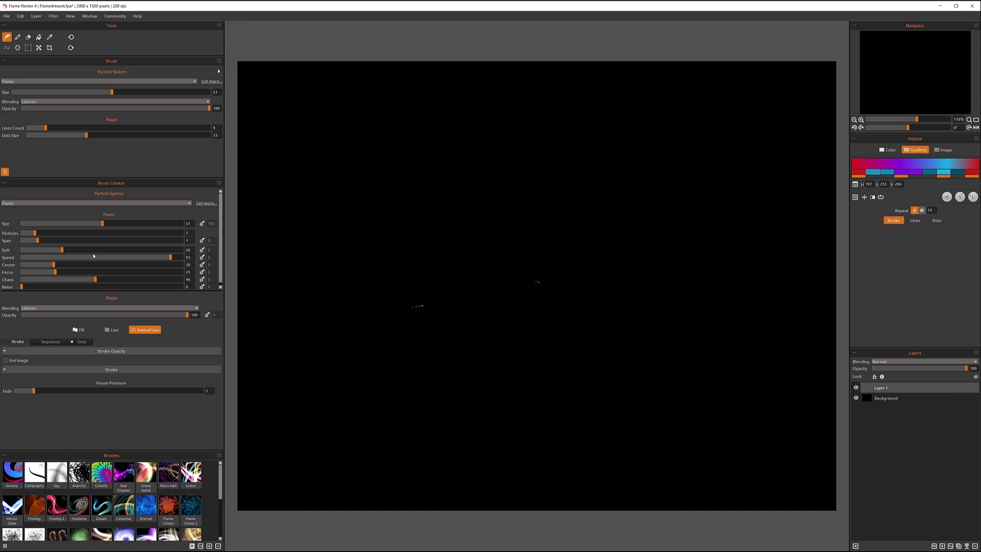
Set Speed to 87 and Soft to 81, paint an S-shaped stroke, then clear the canvas
click(161, 260)
mouse_move(59, 250)
mouse_down()
mouse_move(150, 247)
mouse_move(172, 258)
mouse_up()
mouse_move(397, 298)
mouse_down()
mouse_move(450, 295)
mouse_move(391, 228)
mouse_move(542, 172)
mouse_move(527, 263)
mouse_move(588, 317)
mouse_move(752, 203)
mouse_move(552, 322)
mouse_move(740, 373)
mouse_move(327, 403)
mouse_move(573, 327)
mouse_move(399, 358)
mouse_move(562, 352)
mouse_up()
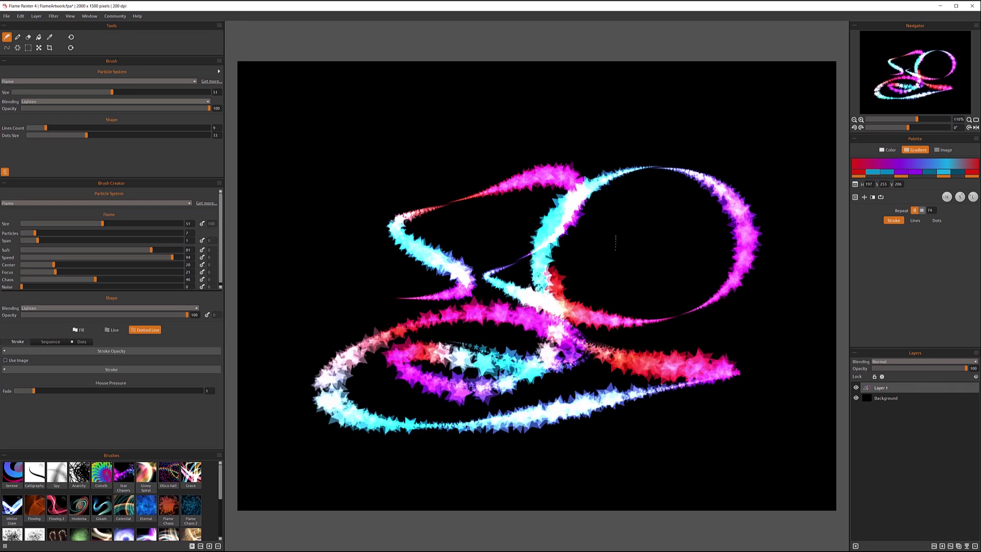
key(Delete)
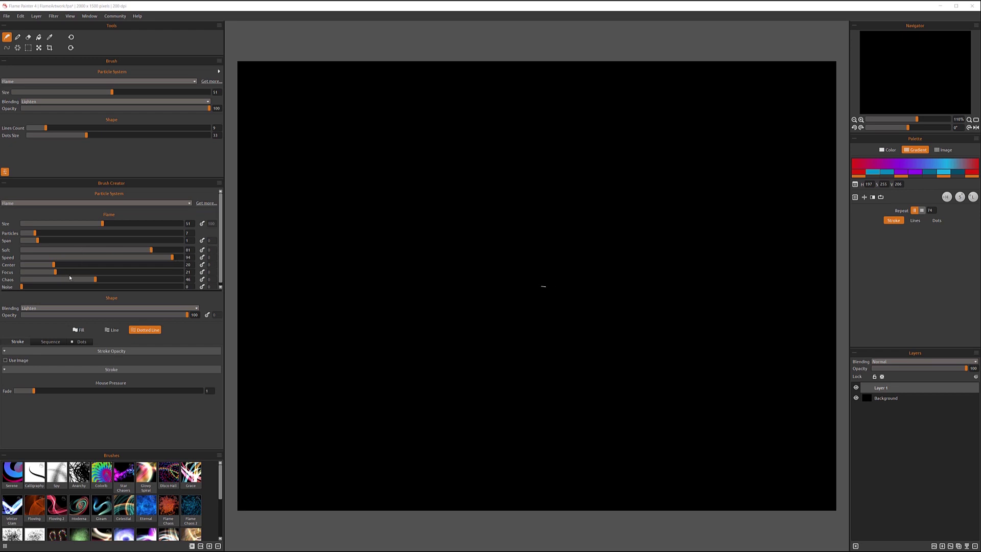
Paint looping star strokes with Center at 100, then at 0, and lower Speed and Center slightly
drag(52, 265, 224, 271)
mouse_move(505, 261)
mouse_down()
mouse_move(364, 220)
mouse_move(618, 192)
mouse_move(600, 275)
mouse_move(461, 351)
mouse_up()
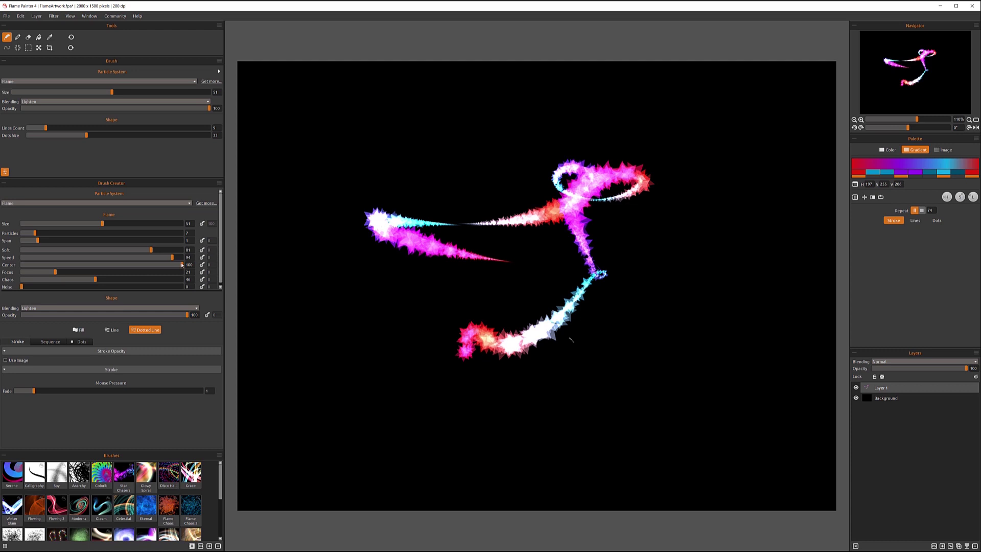
drag(182, 264, 9, 271)
mouse_move(493, 296)
mouse_down()
mouse_move(359, 208)
mouse_move(486, 99)
mouse_move(562, 153)
mouse_move(747, 243)
mouse_move(674, 327)
mouse_move(721, 327)
mouse_move(506, 372)
mouse_move(403, 322)
mouse_move(488, 250)
mouse_move(526, 250)
mouse_up()
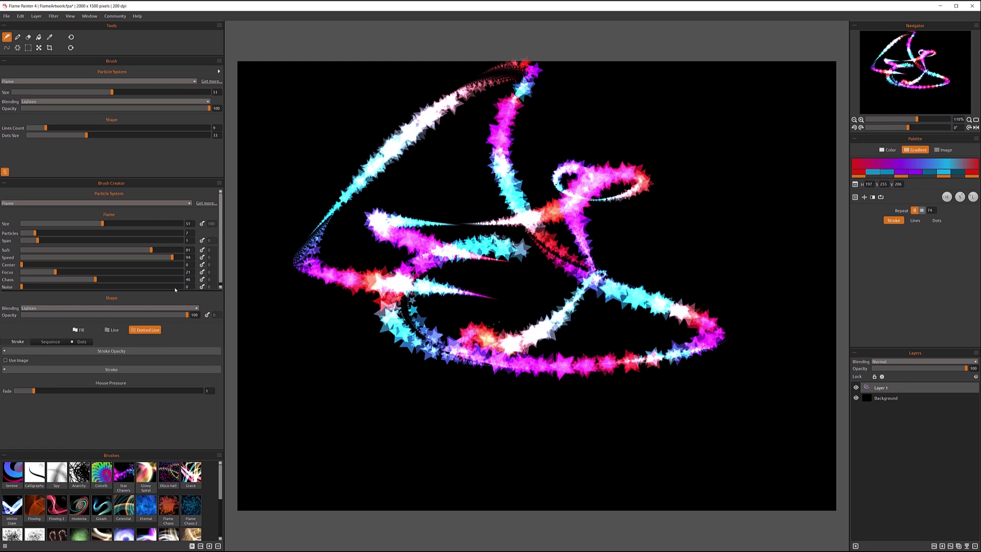
mouse_move(170, 255)
mouse_down()
mouse_move(50, 260)
mouse_move(173, 261)
mouse_up()
mouse_move(24, 265)
mouse_down()
mouse_move(67, 266)
mouse_move(36, 265)
mouse_up()
Set Focus to 100, paint a looping star stroke, and undo it
drag(55, 272, 196, 274)
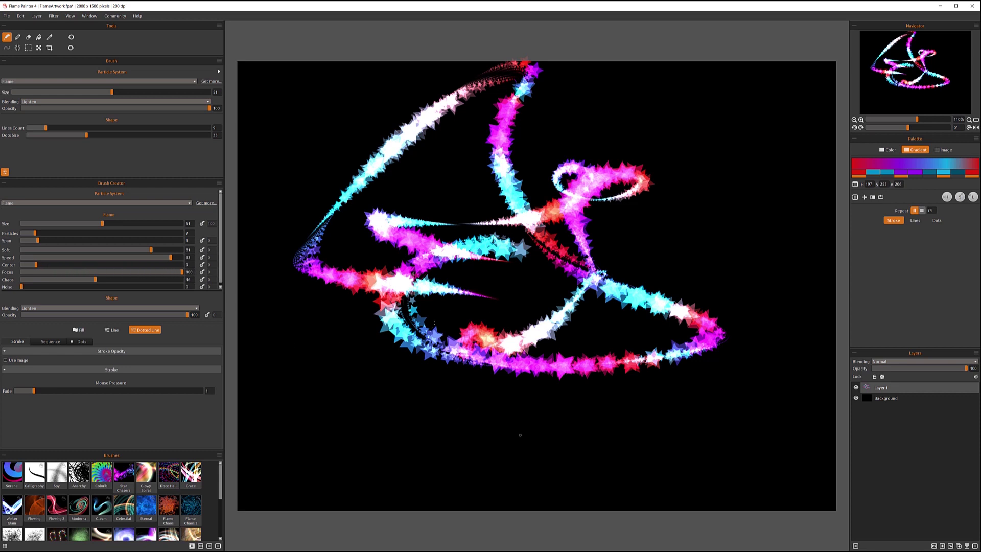
mouse_move(518, 434)
mouse_down()
mouse_move(384, 446)
mouse_move(314, 421)
mouse_move(305, 361)
mouse_move(316, 354)
mouse_move(334, 389)
mouse_move(421, 387)
mouse_move(342, 221)
mouse_move(545, 179)
mouse_move(751, 177)
mouse_move(840, 159)
mouse_up()
key(ctrl+z)
key(ctrl+z)
key(ctrl+z)
key(ctrl+z)
key(ctrl+z)
key(ctrl+z)
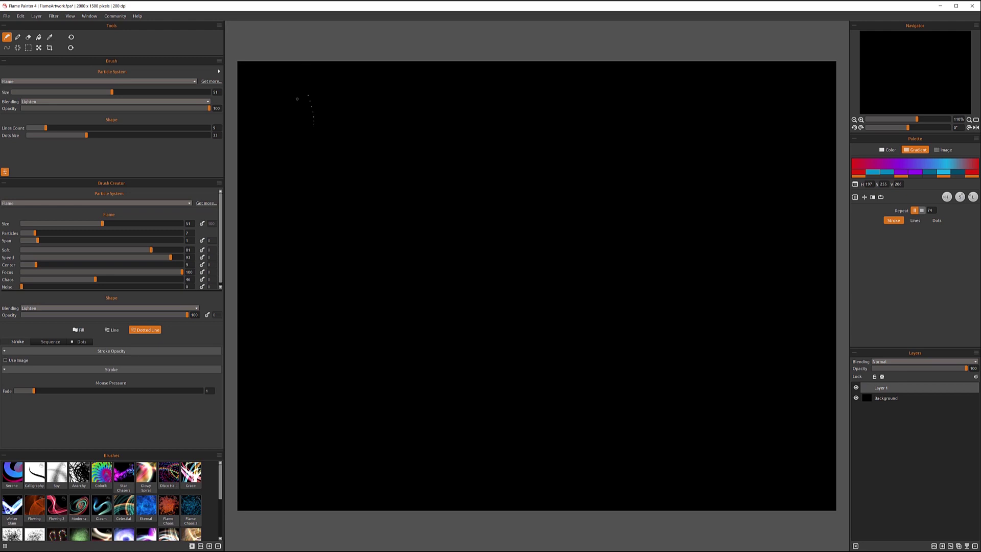
Paint a long star stroke, then set Focus to 0 and add a pink-magenta flame stroke
mouse_move(297, 99)
mouse_down()
mouse_move(315, 239)
mouse_move(424, 248)
mouse_move(552, 127)
mouse_move(611, 102)
mouse_move(488, 249)
mouse_move(539, 386)
mouse_move(640, 392)
mouse_move(594, 386)
mouse_up()
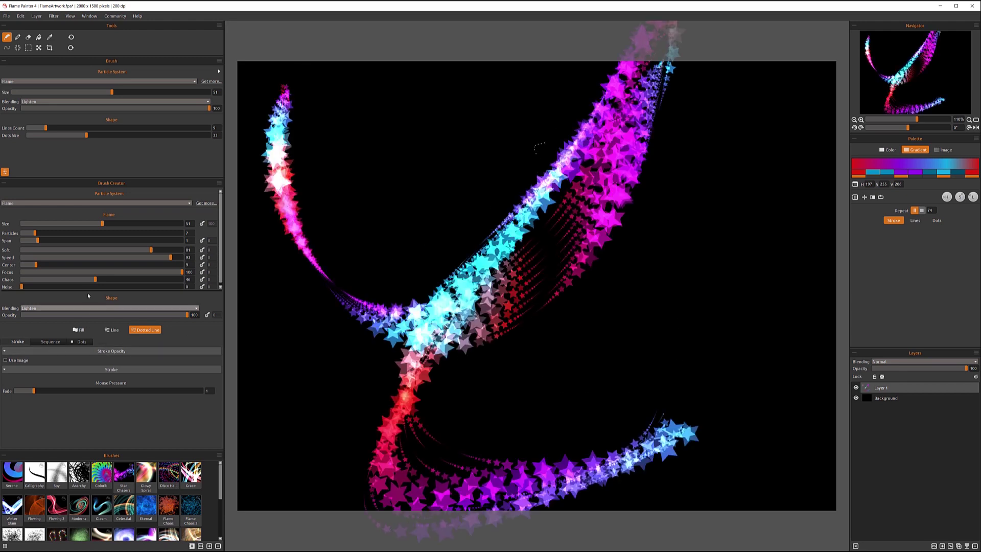
drag(181, 274, 20, 273)
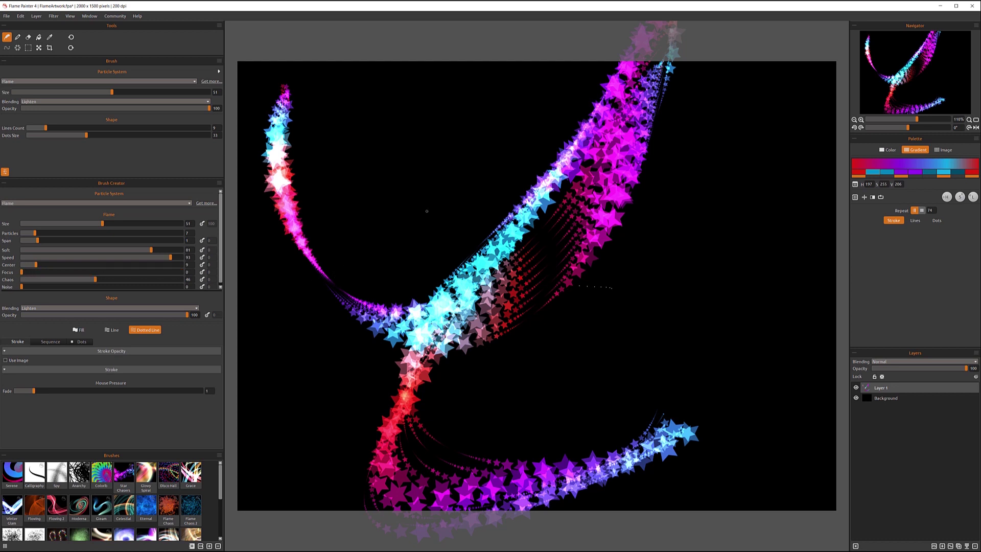
mouse_move(325, 59)
mouse_down()
mouse_move(378, 271)
mouse_move(357, 390)
mouse_move(375, 240)
mouse_move(554, 169)
mouse_move(675, 329)
mouse_move(562, 438)
mouse_move(475, 327)
mouse_move(459, 256)
mouse_up()
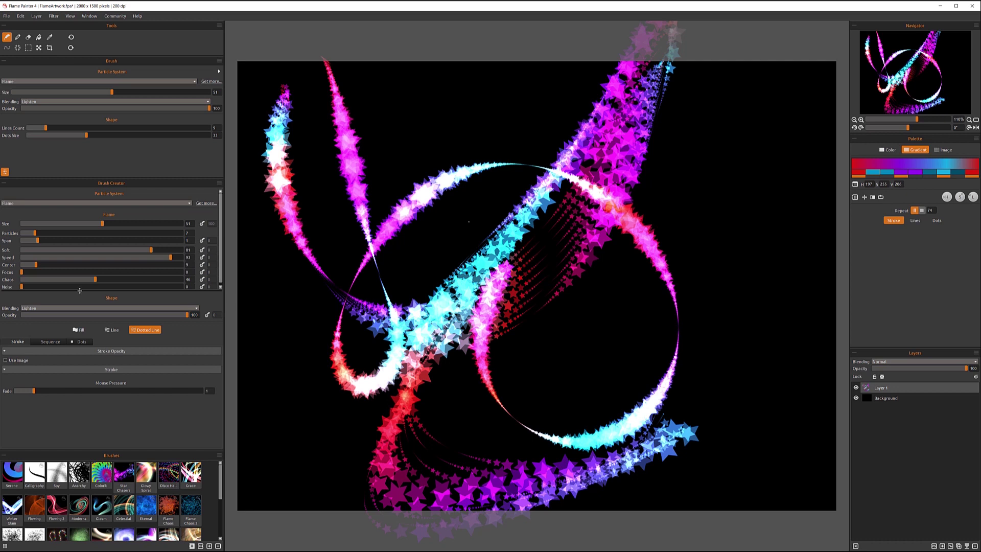
Paint a looping stroke with Chaos at 100, then load the Bloody Flowers brush preset
drag(95, 280, 265, 275)
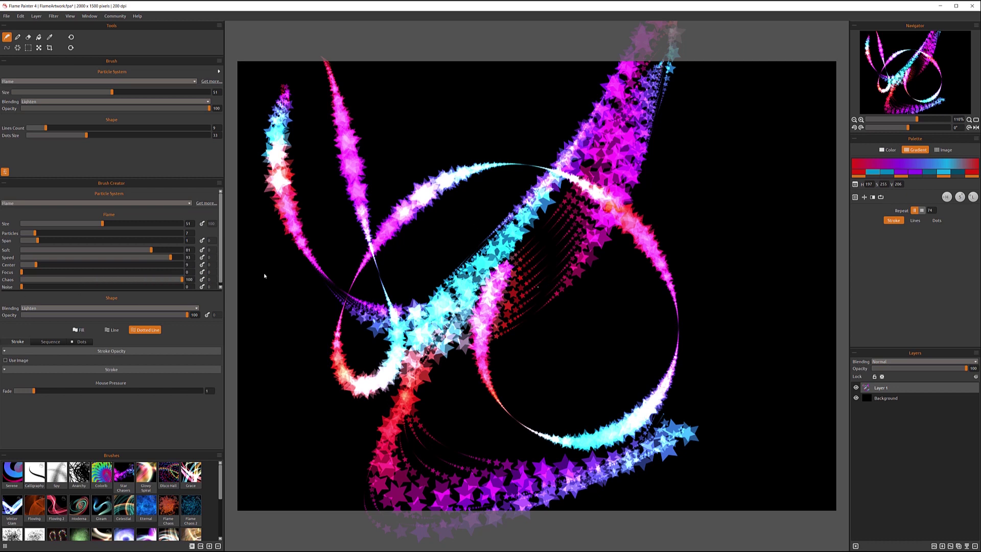
mouse_move(470, 205)
mouse_down()
mouse_move(441, 233)
mouse_move(443, 262)
mouse_move(490, 278)
mouse_move(558, 354)
mouse_move(549, 369)
mouse_up()
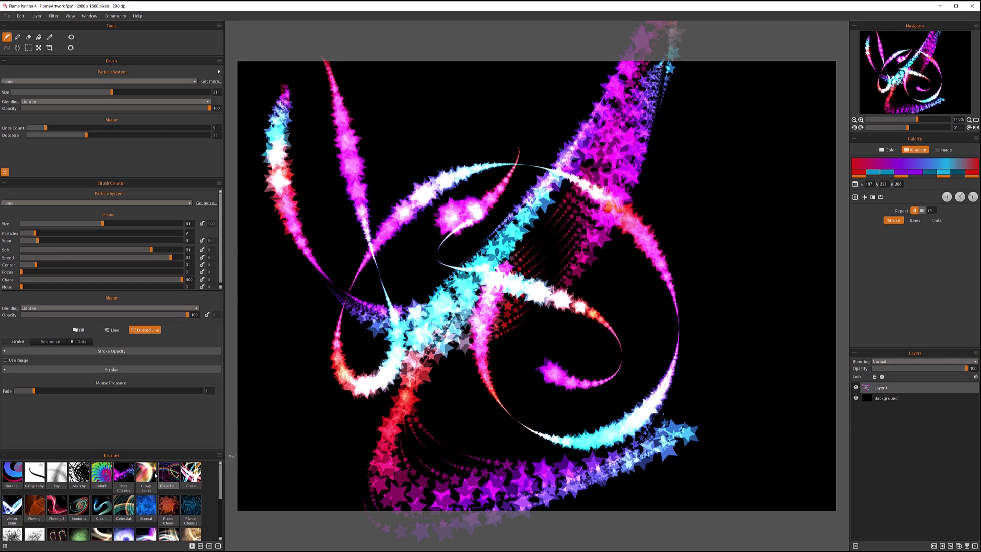
scroll(59, 476, down, 1)
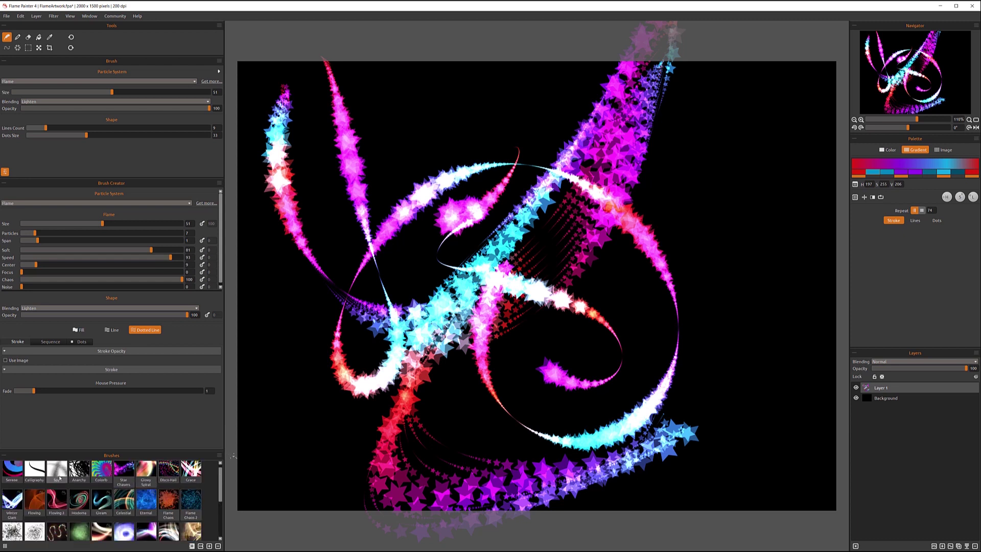
scroll(102, 500, down, 5)
click(123, 490)
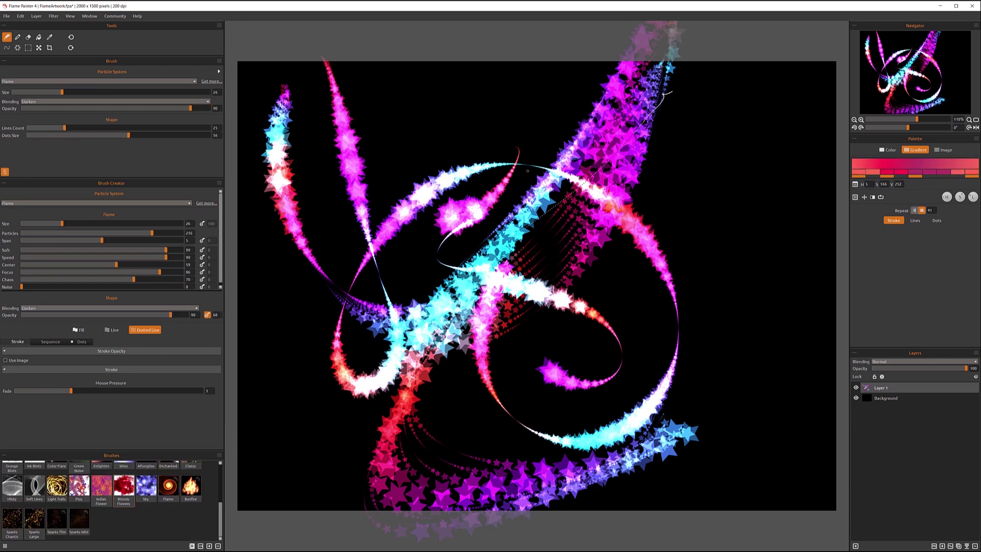
Undo back to an empty canvas and set the flame Center and Focus to 0
key(ctrl+z)
key(ctrl+z)
key(ctrl+z)
key(ctrl+z)
key(ctrl+z)
key(ctrl+z)
key(ctrl+z)
key(ctrl+z)
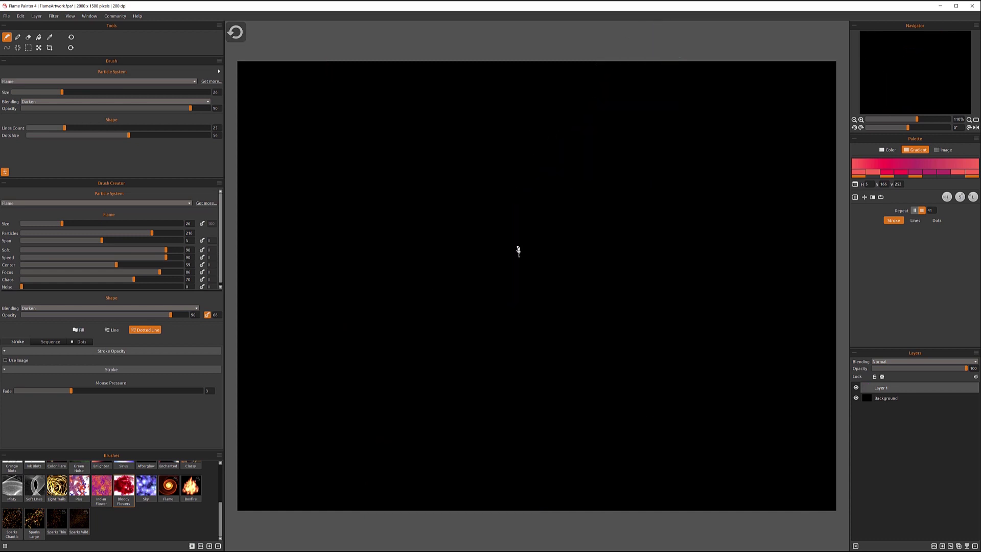
drag(117, 265, 112, 264)
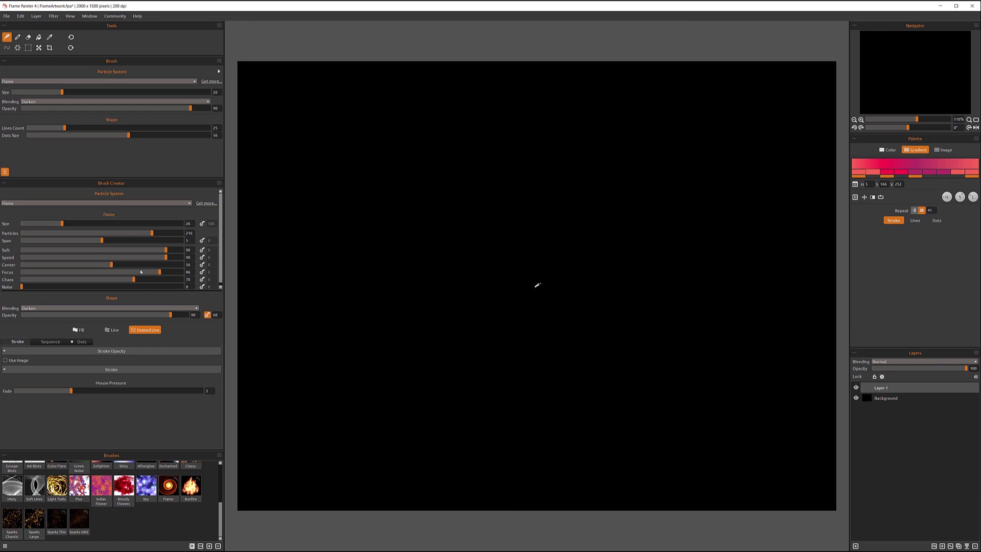
drag(141, 272, 22, 274)
drag(100, 265, 22, 265)
Set Soft to 27, Speed to 98, and Chaos back to 100
drag(166, 251, 24, 242)
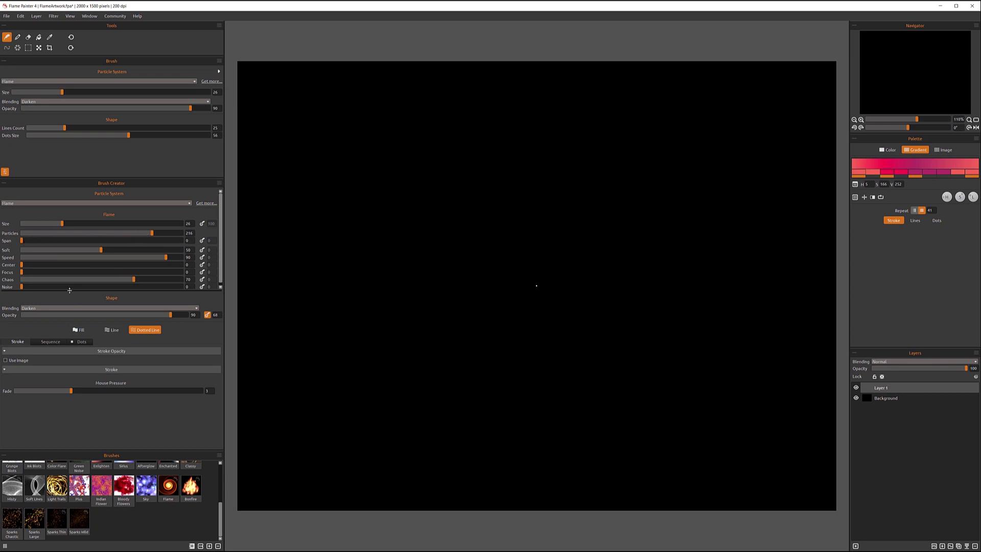
drag(132, 280, 21, 280)
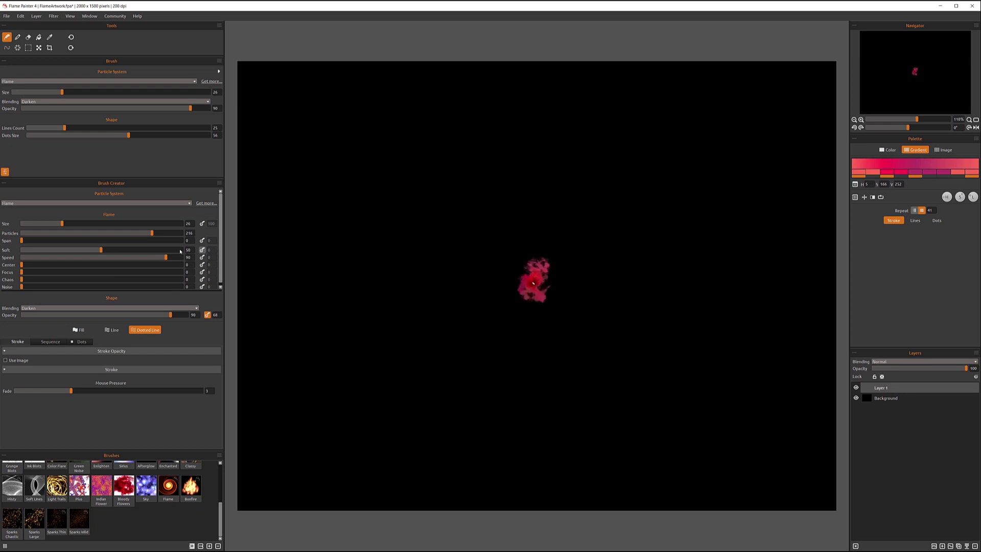
drag(171, 258, 179, 259)
drag(112, 250, 74, 250)
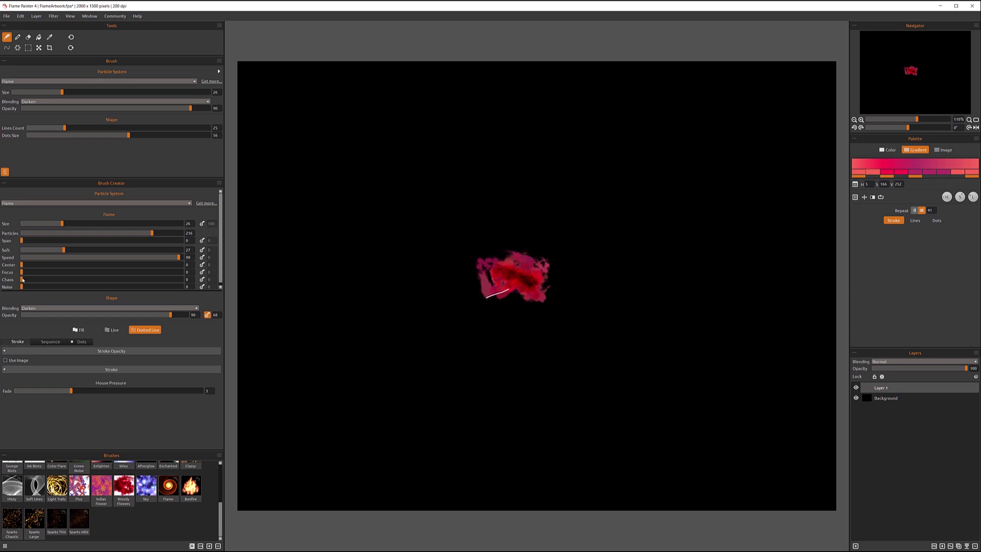
drag(22, 279, 183, 279)
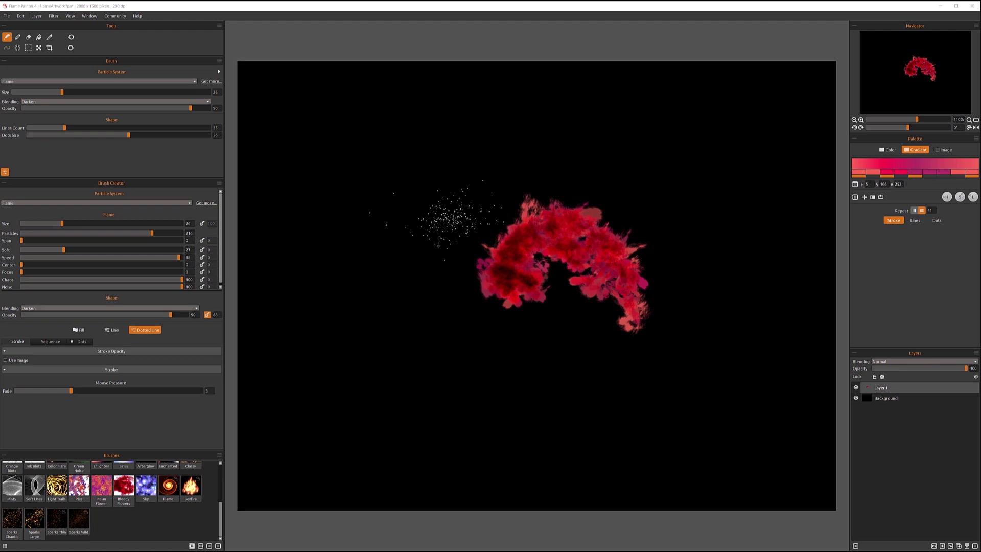
Test and undo a red stroke, then drop Noise to 4 and paint a red stroke left of the arc
mouse_move(450, 225)
mouse_down()
mouse_move(365, 296)
mouse_move(381, 212)
mouse_move(362, 192)
mouse_move(399, 328)
mouse_move(541, 362)
mouse_move(408, 419)
mouse_move(429, 383)
mouse_move(358, 401)
mouse_move(624, 388)
mouse_move(575, 396)
mouse_move(615, 350)
mouse_up()
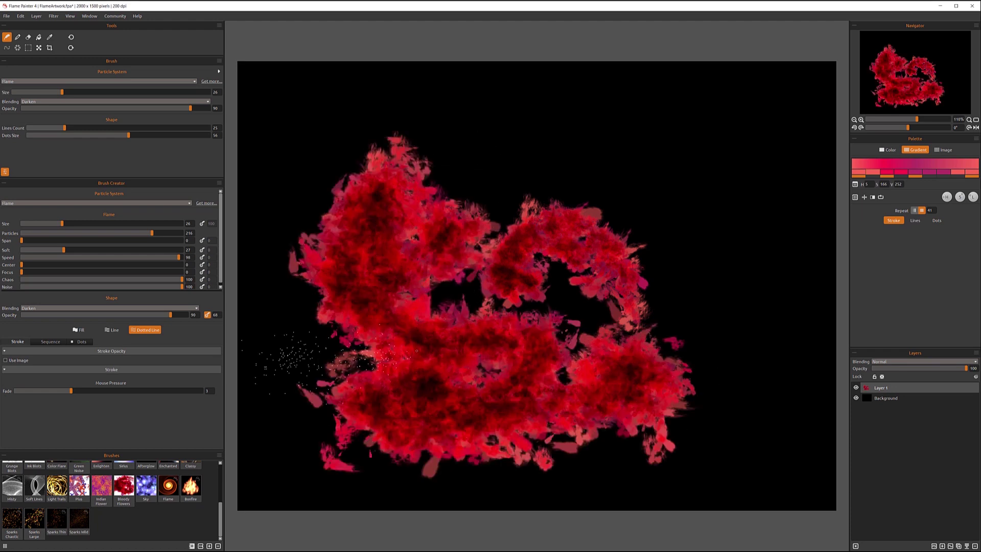
key(ctrl+z)
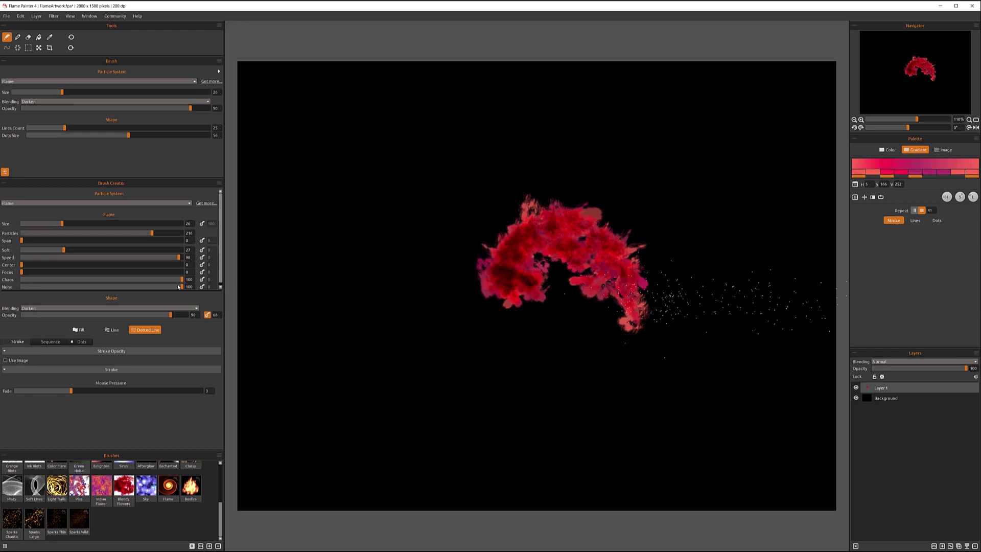
drag(182, 286, 58, 289)
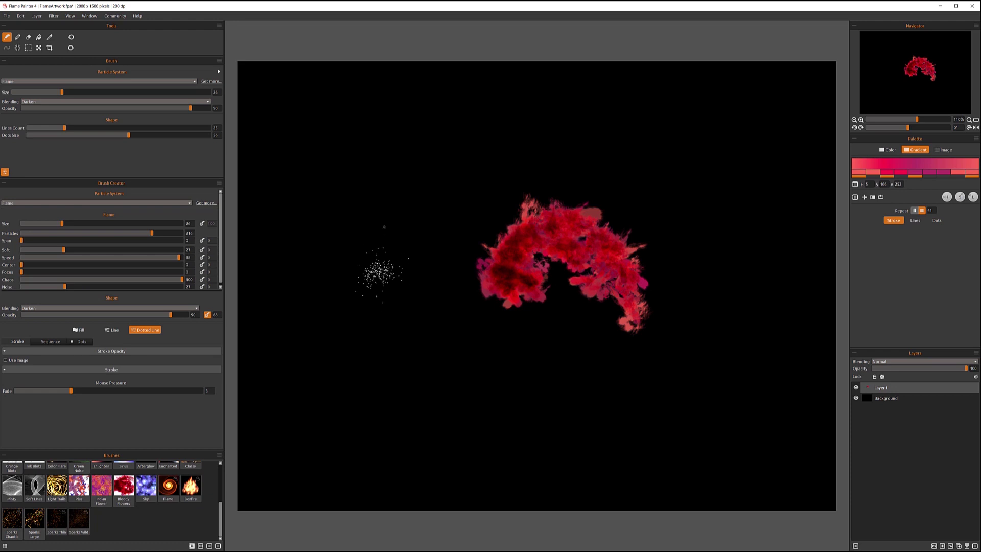
drag(65, 286, 27, 286)
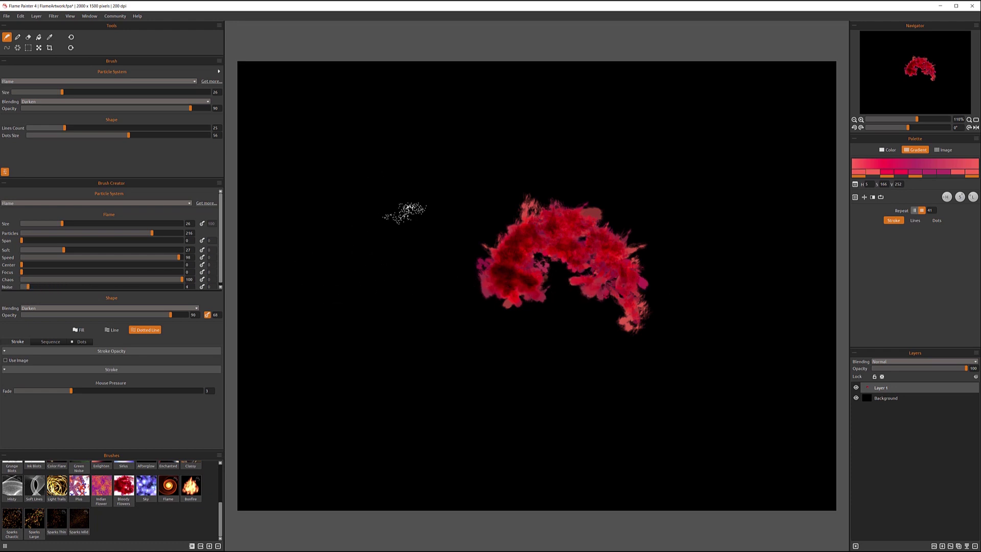
mouse_move(406, 190)
mouse_down()
mouse_move(374, 352)
mouse_move(404, 404)
mouse_move(511, 352)
mouse_move(477, 208)
mouse_move(443, 166)
mouse_up()
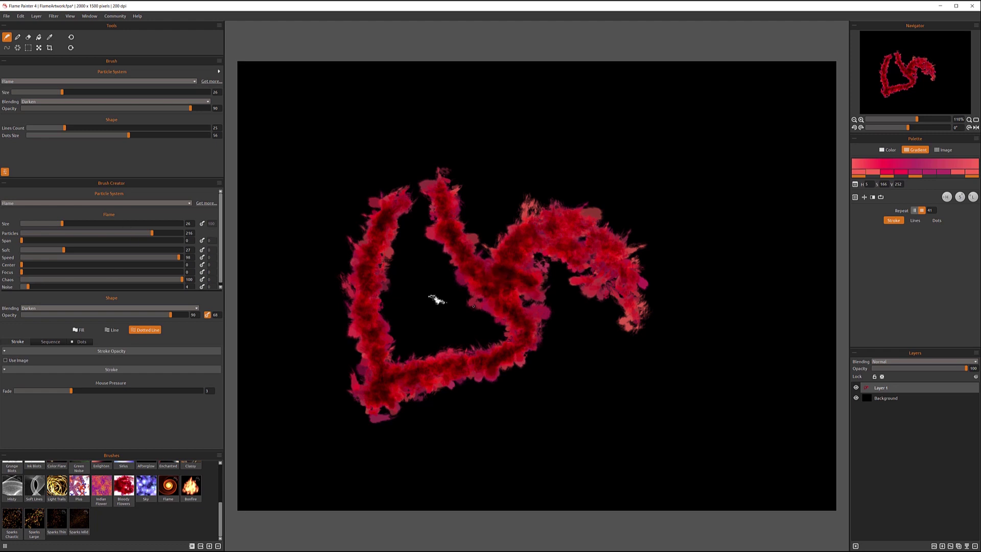
Undo both flame strokes with Ctrl+Z and choose Ribbon in the Particle System list
key(ctrl+z)
key(ctrl+z)
key(ctrl+z)
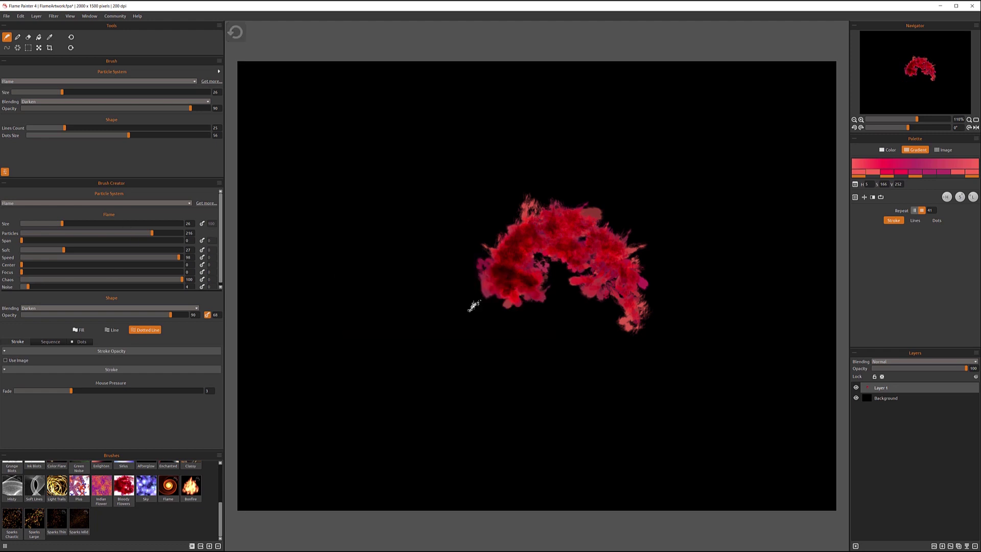
key(ctrl+z)
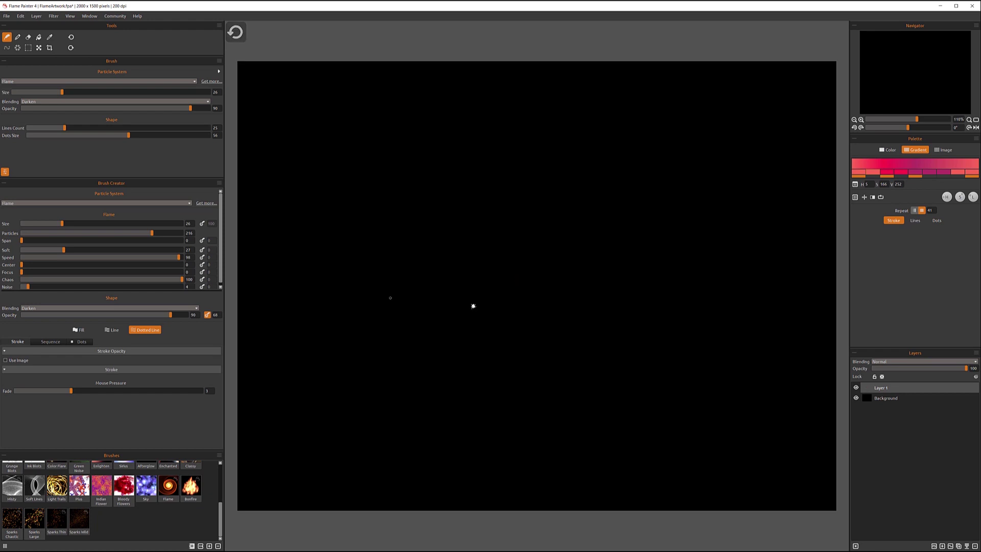
click(127, 204)
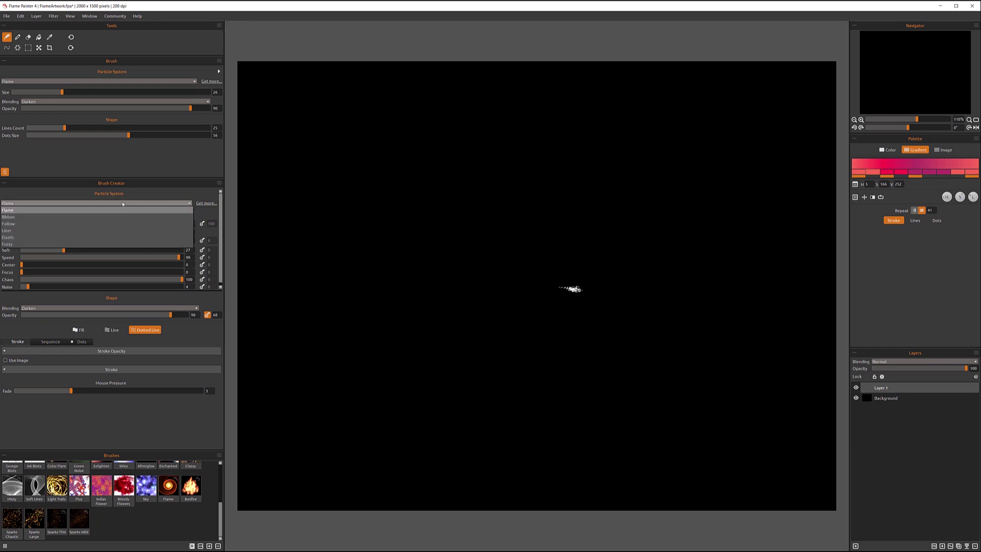
click(77, 219)
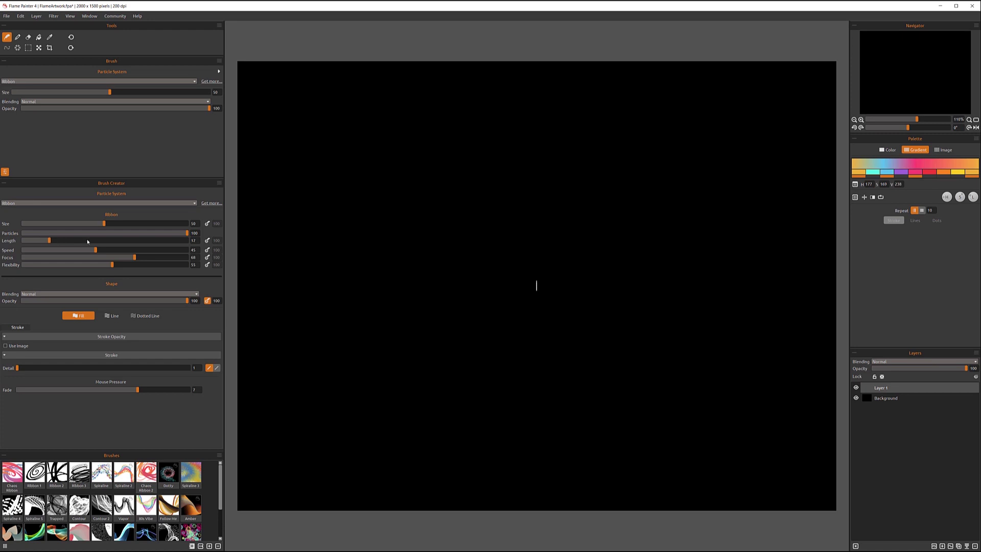
mouse_move(88, 241)
mouse_down()
mouse_move(166, 240)
mouse_move(70, 248)
mouse_move(188, 250)
mouse_up()
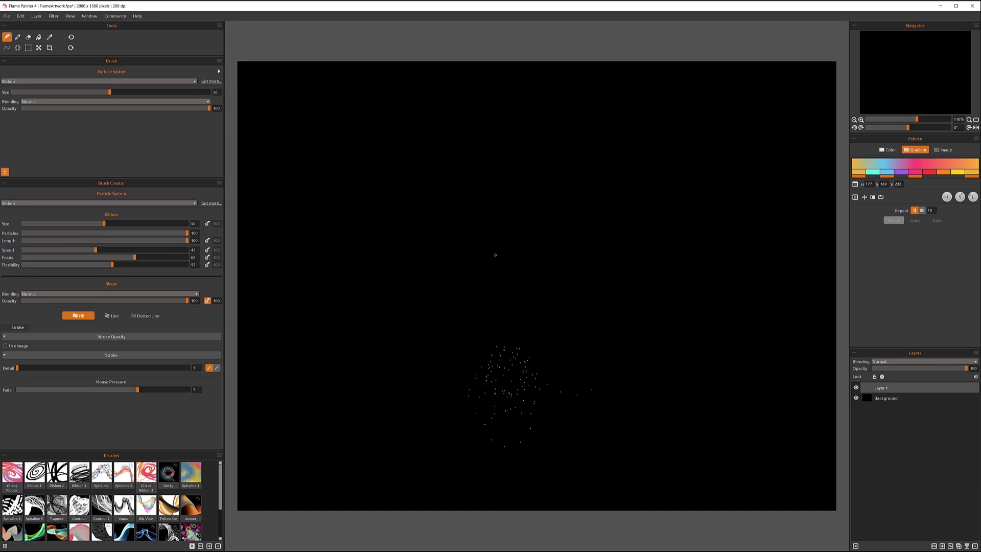
mouse_move(460, 206)
mouse_down()
mouse_move(478, 297)
mouse_move(469, 370)
mouse_move(378, 383)
mouse_move(558, 267)
mouse_move(678, 286)
mouse_move(634, 216)
mouse_move(580, 307)
mouse_move(602, 355)
mouse_move(569, 368)
mouse_move(448, 304)
mouse_move(476, 275)
mouse_up()
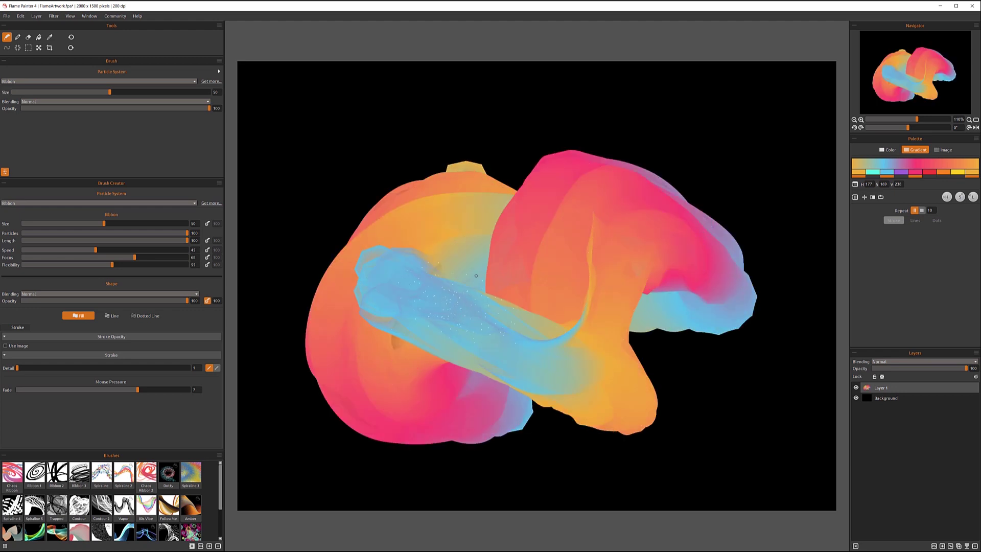
key(ctrl+z)
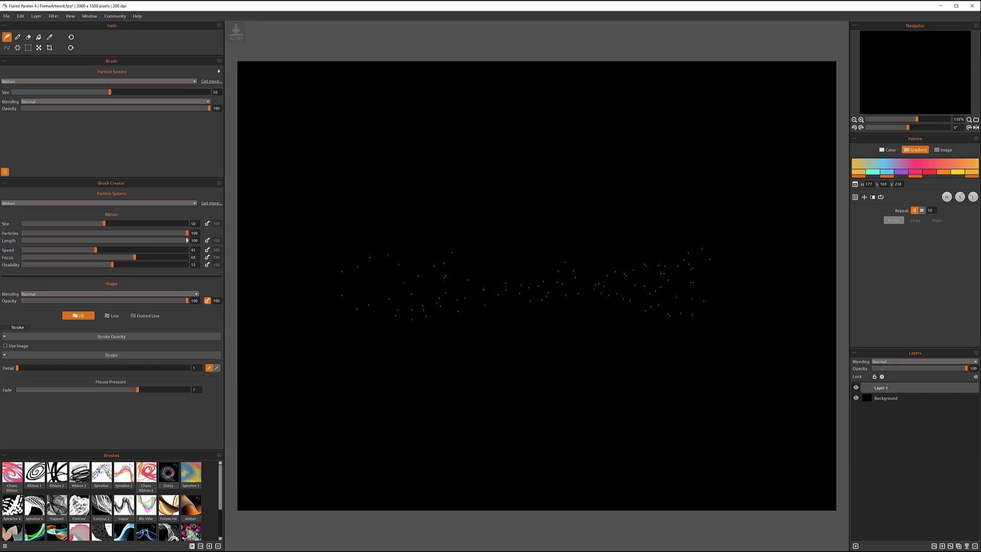
drag(188, 241, 47, 242)
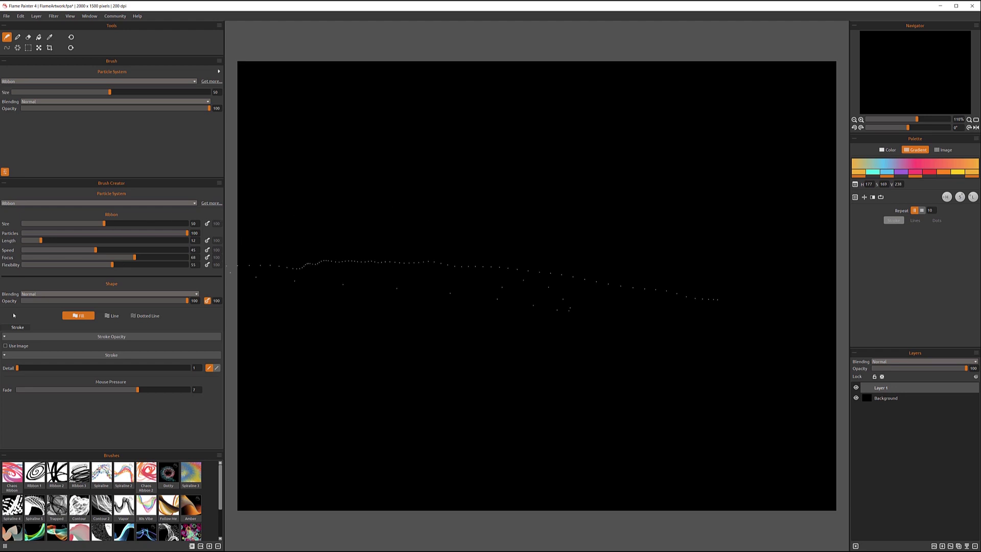
Lower ribbon Flexibility to 1 and paint a gradient test stroke across the canvas
drag(112, 264, 78, 265)
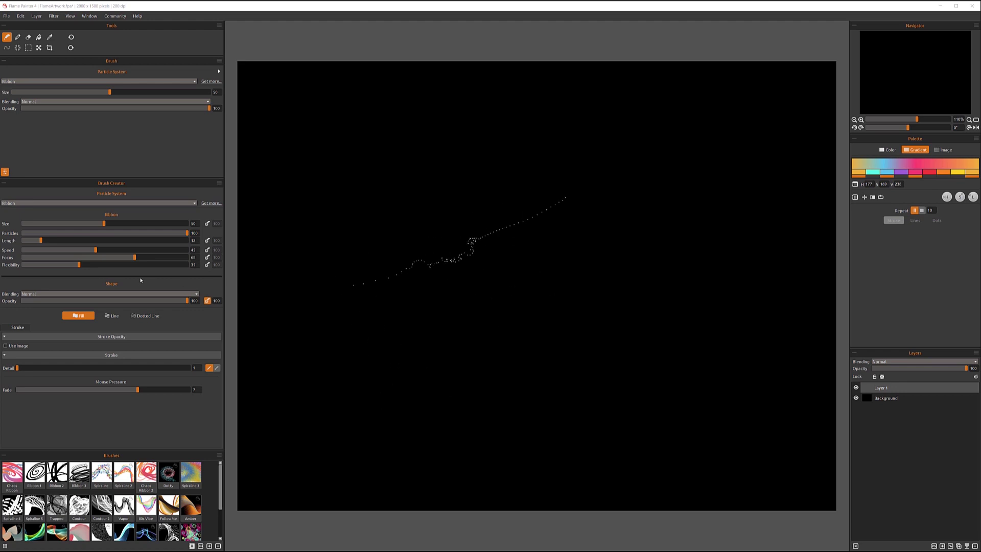
drag(79, 265, 23, 265)
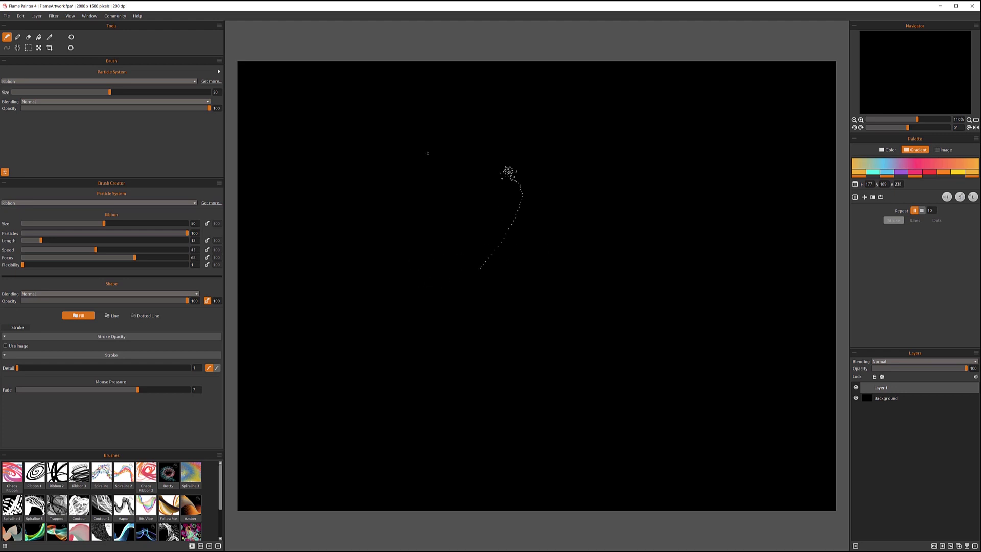
mouse_move(416, 210)
mouse_down()
mouse_move(422, 248)
mouse_move(410, 334)
mouse_move(309, 350)
mouse_move(302, 206)
mouse_move(487, 139)
mouse_move(592, 163)
mouse_move(475, 276)
mouse_move(500, 275)
mouse_move(530, 181)
mouse_move(543, 210)
mouse_move(630, 274)
mouse_move(692, 340)
mouse_move(591, 377)
mouse_move(754, 380)
mouse_move(738, 214)
mouse_move(628, 207)
mouse_move(766, 308)
mouse_move(806, 315)
mouse_move(788, 299)
mouse_move(794, 289)
mouse_move(774, 347)
mouse_move(738, 365)
mouse_move(775, 343)
mouse_move(775, 321)
mouse_move(735, 263)
mouse_move(767, 269)
mouse_move(748, 335)
mouse_move(764, 321)
mouse_up()
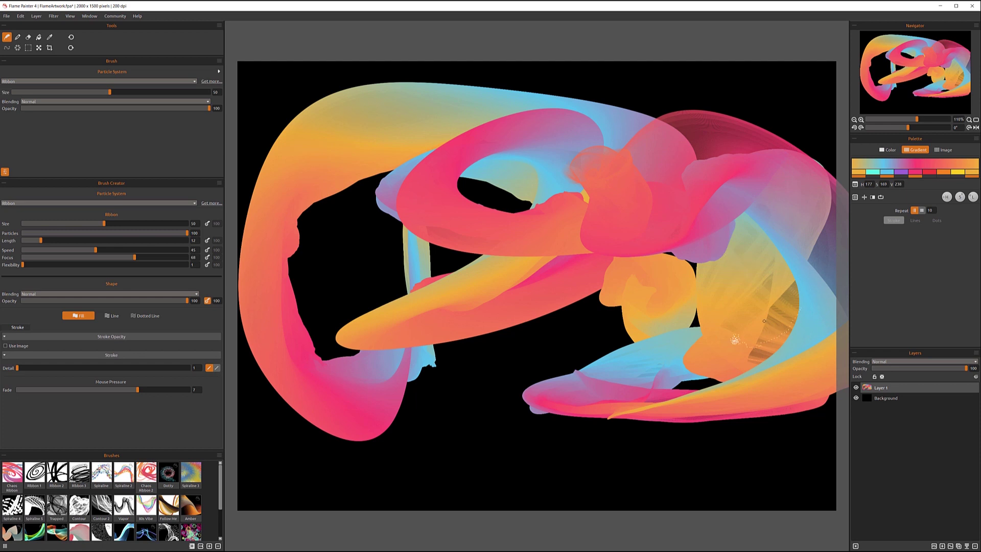
mouse_move(789, 284)
mouse_down()
mouse_move(782, 257)
mouse_move(759, 245)
mouse_move(766, 339)
mouse_move(776, 351)
mouse_move(795, 315)
mouse_move(785, 260)
mouse_up()
Set Flexibility to 100, clear the canvas, and paint a large orange-to-cyan ribbon swirl
drag(23, 264, 189, 265)
key(Delete)
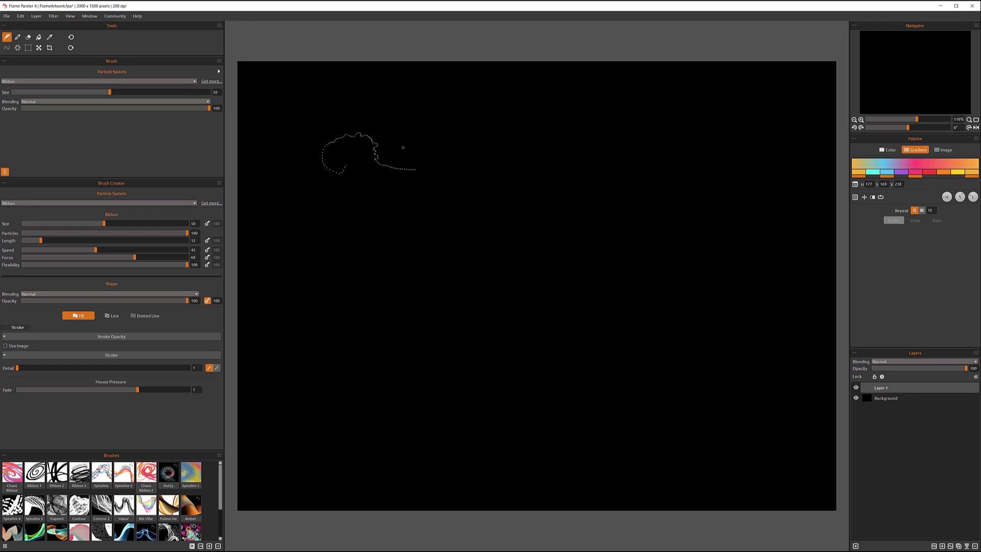
mouse_move(457, 137)
mouse_down()
mouse_move(327, 384)
mouse_move(286, 123)
mouse_move(542, 214)
mouse_move(565, 394)
mouse_move(596, 204)
mouse_move(736, 412)
mouse_move(679, 449)
mouse_move(473, 360)
mouse_move(639, 352)
mouse_move(761, 148)
mouse_move(613, 77)
mouse_move(574, 220)
mouse_move(608, 240)
mouse_move(685, 389)
mouse_move(659, 327)
mouse_up()
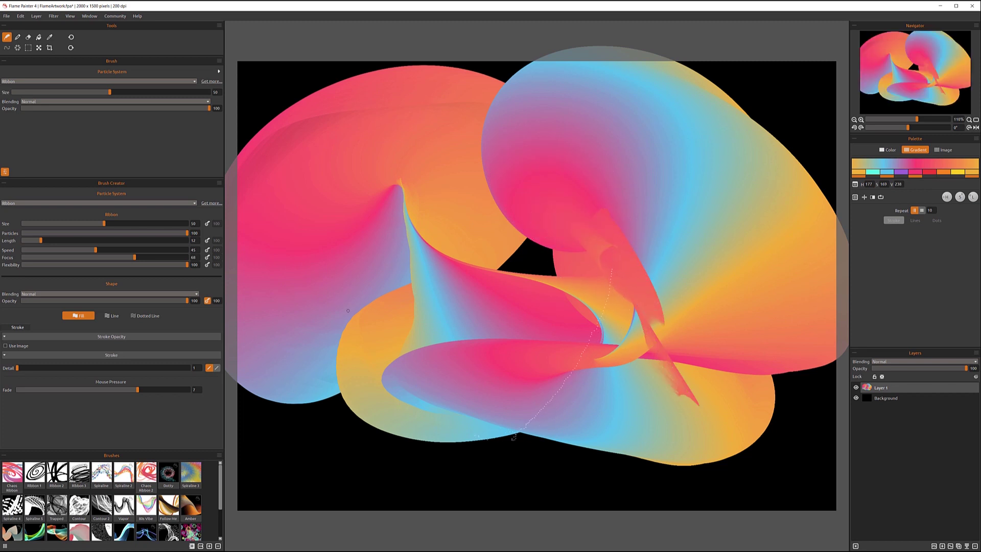